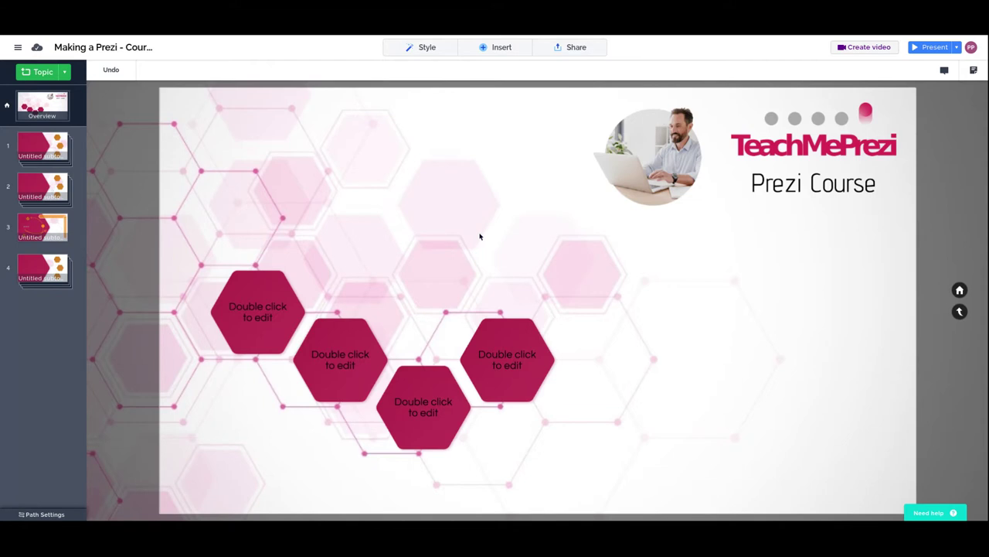
- Reposition the man's photo down and to the right on the slide
{"action": "left_click", "coordinate": [662, 154]}
{"action": "left_click_drag", "start_coordinate": [661, 153], "coordinate": [750, 205]}
{"action": "left_click", "coordinate": [664, 275]}
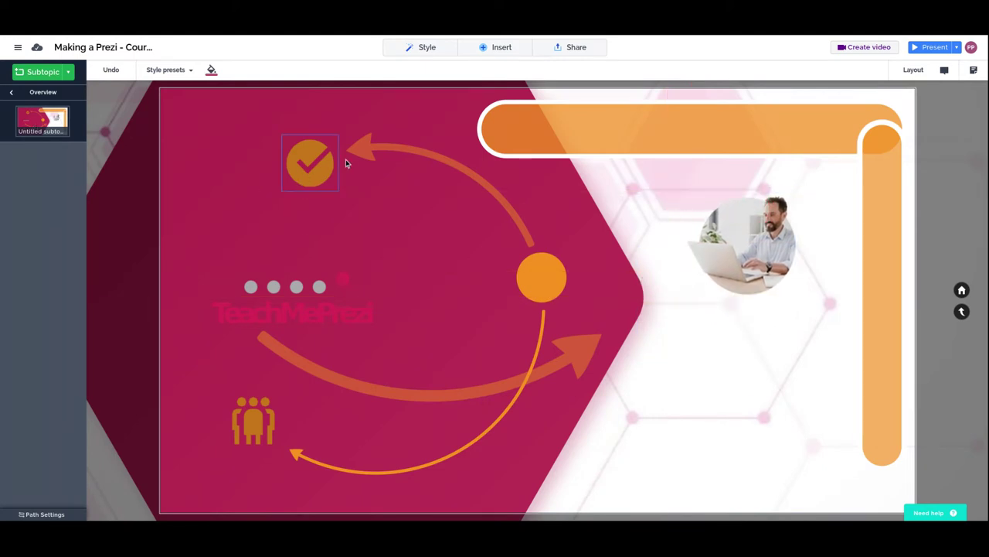
- Delete the TeachMePrezi logo group and the wide curved orange arrow
{"action": "left_click", "coordinate": [303, 315]}
{"action": "key", "text": "Delete"}
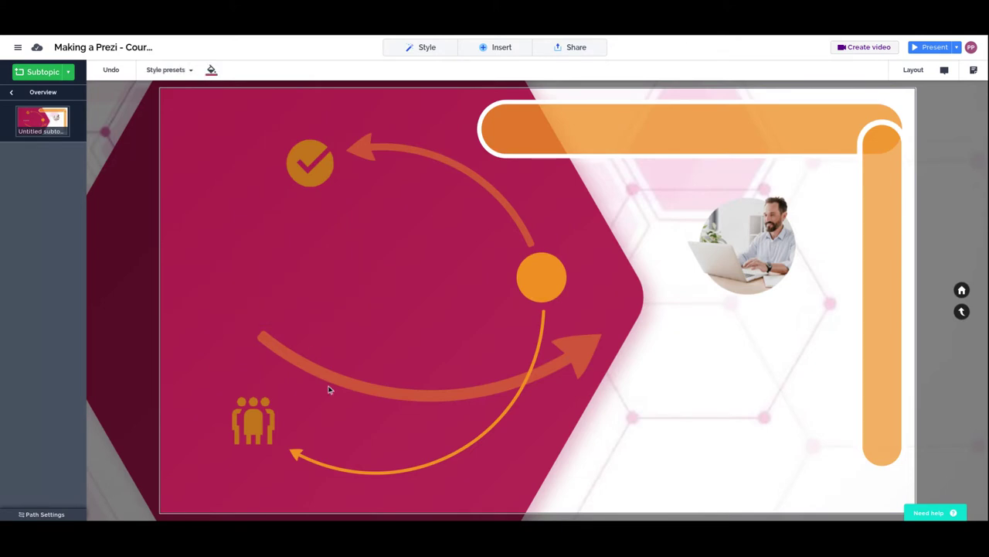
{"action": "left_click", "coordinate": [333, 380]}
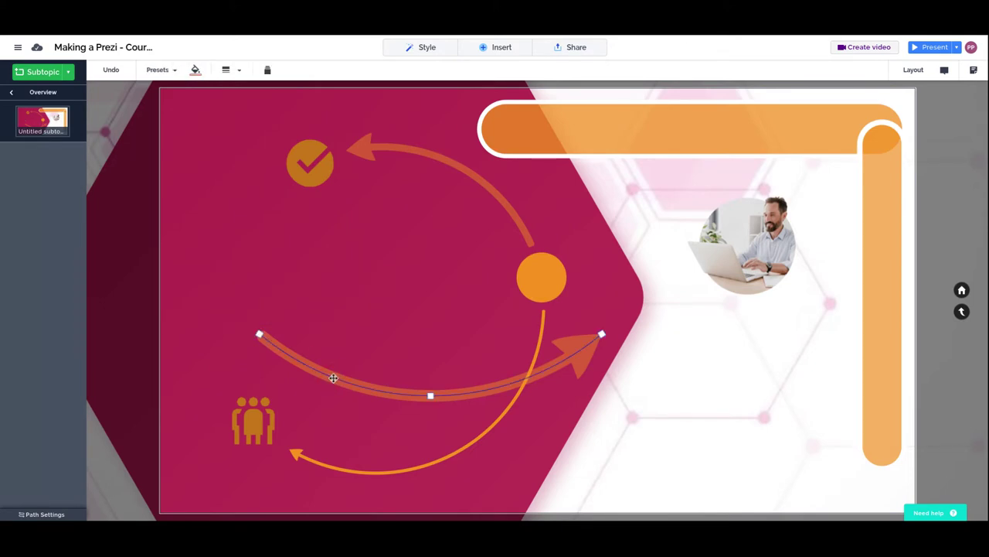
{"action": "key", "text": "Delete"}
- Shift the checkmark, people icon and orange circle leftward, then bring up the Insert menu
{"action": "left_click_drag", "start_coordinate": [310, 163], "coordinate": [224, 141]}
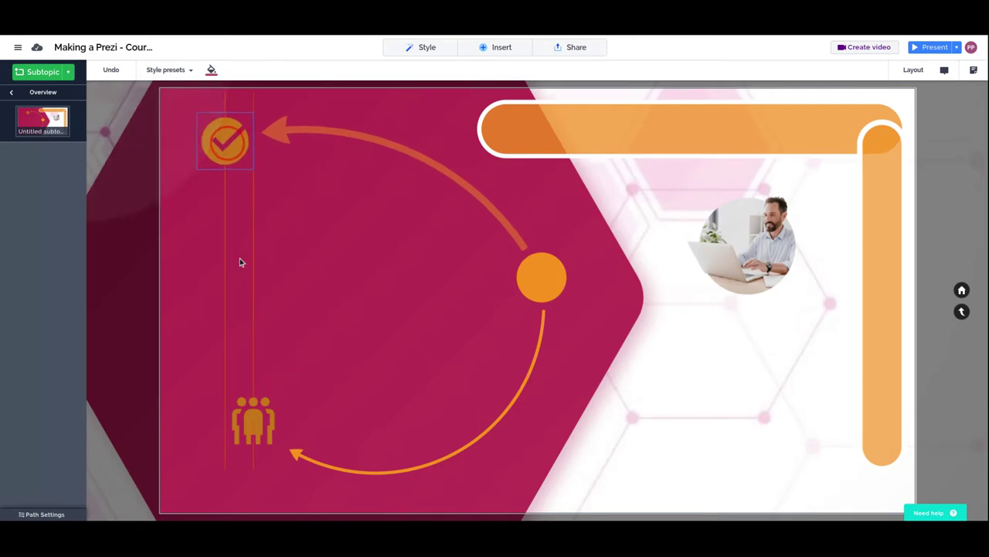
{"action": "left_click", "coordinate": [240, 262]}
{"action": "left_click_drag", "start_coordinate": [245, 416], "coordinate": [202, 427]}
{"action": "left_click_drag", "start_coordinate": [532, 280], "coordinate": [465, 247]}
{"action": "left_click", "coordinate": [485, 48]}
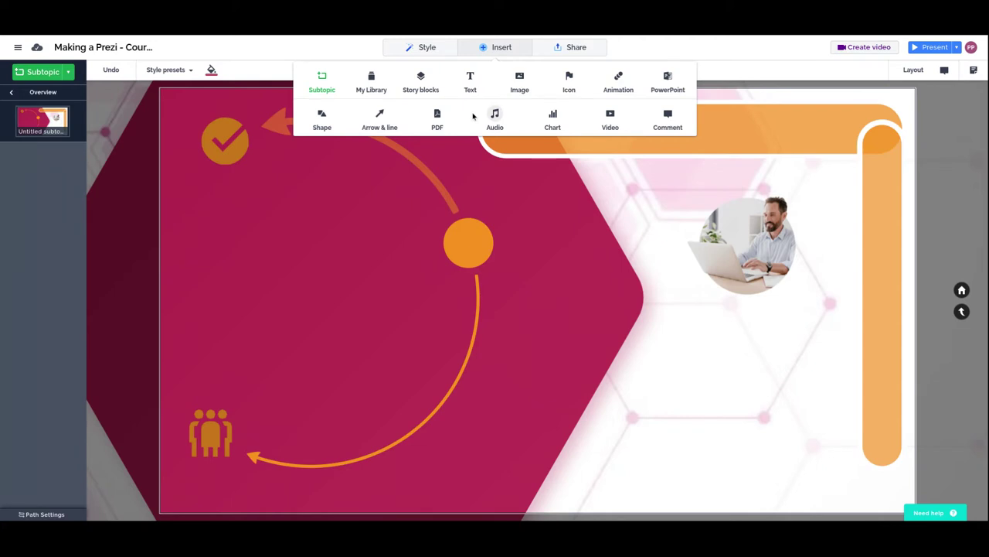
- Open the Icon browser and check the icons and PDFs saved in My Library
{"action": "left_click", "coordinate": [569, 79]}
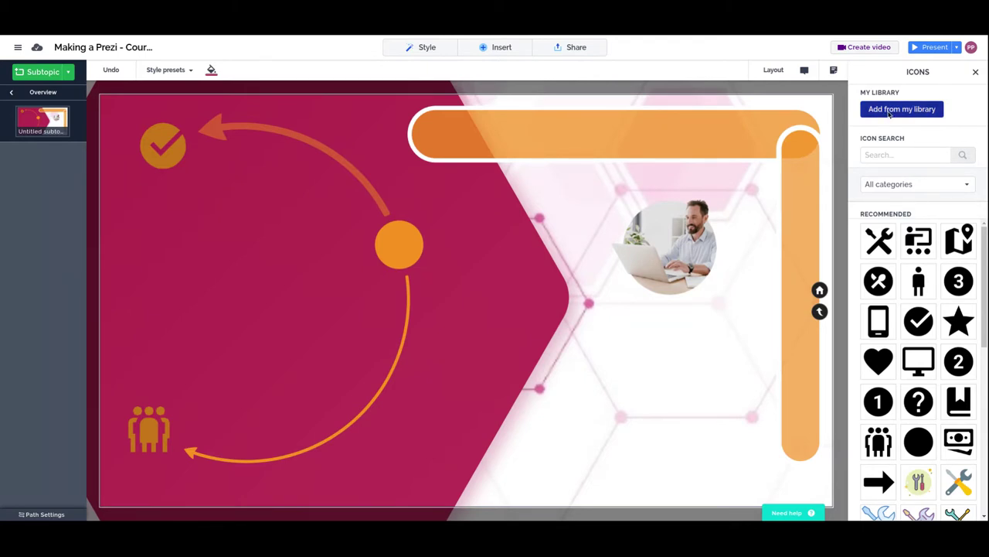
{"action": "left_click", "coordinate": [890, 113]}
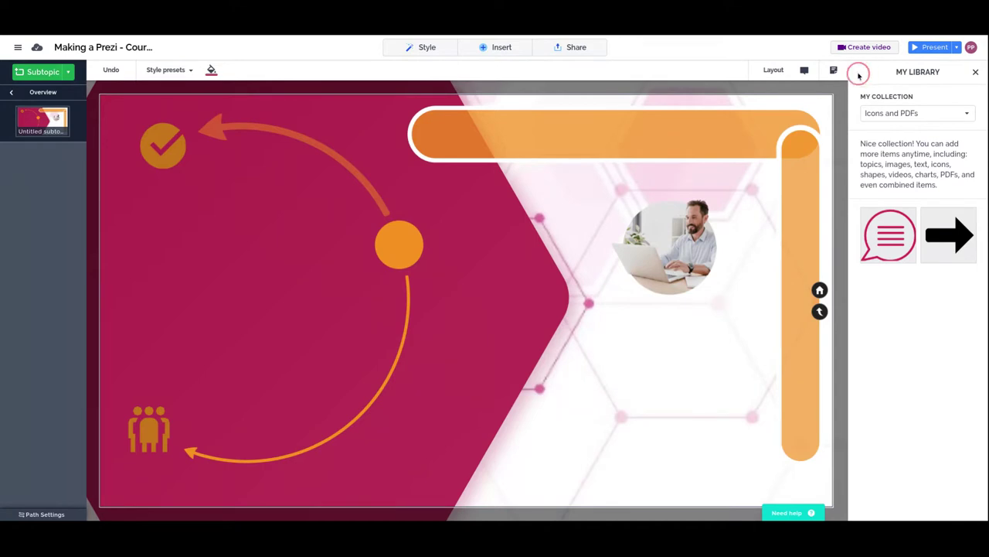
{"action": "left_click", "coordinate": [860, 72]}
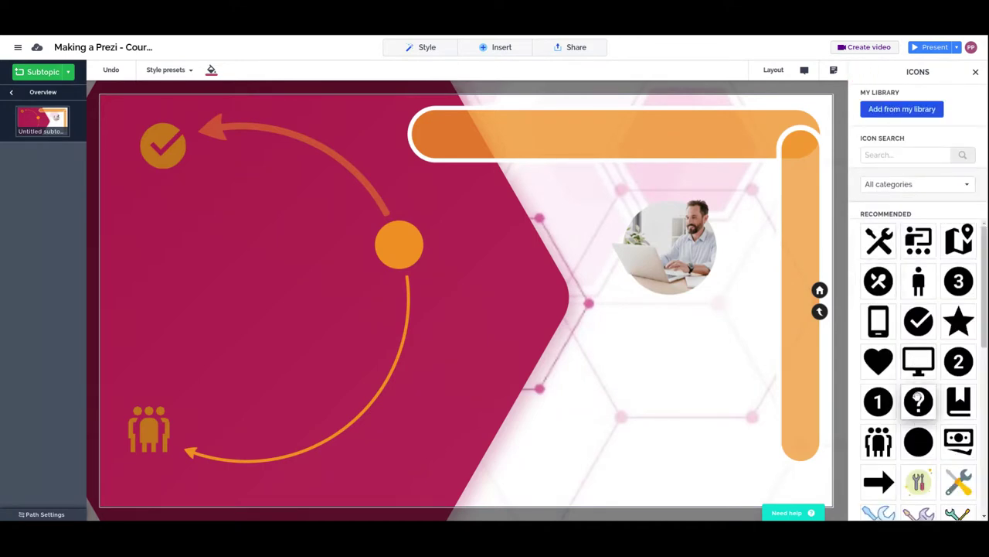
- Filter icons to Doodle, insert the orange-haired woman, and place her left of the orange circle
{"action": "left_click", "coordinate": [908, 188]}
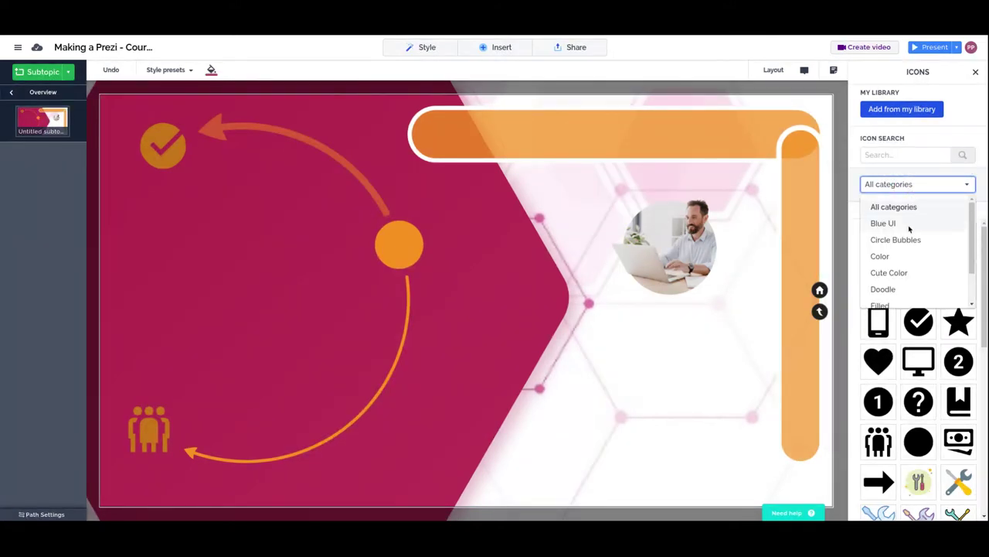
{"action": "left_click", "coordinate": [893, 290]}
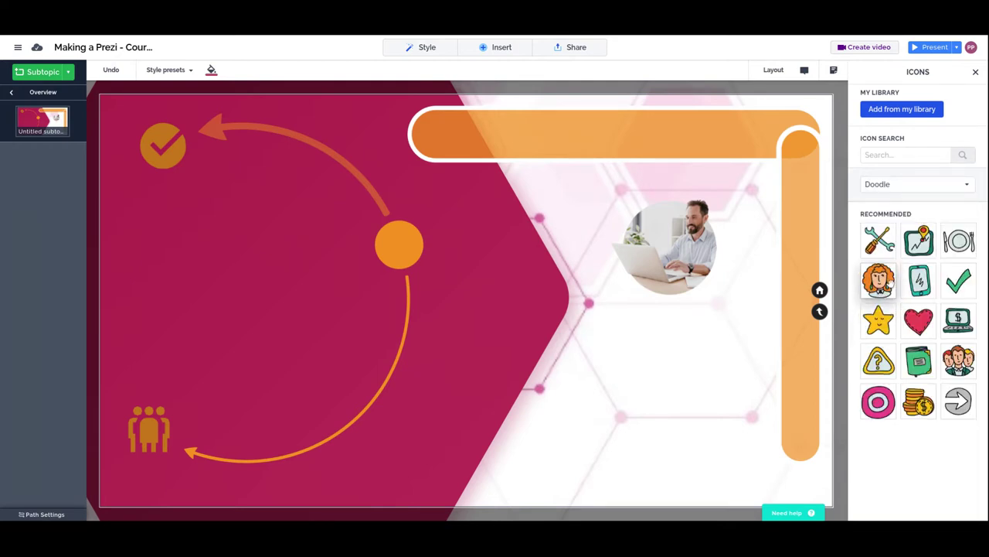
{"action": "left_click", "coordinate": [878, 280]}
{"action": "left_click_drag", "start_coordinate": [208, 225], "coordinate": [233, 272]}
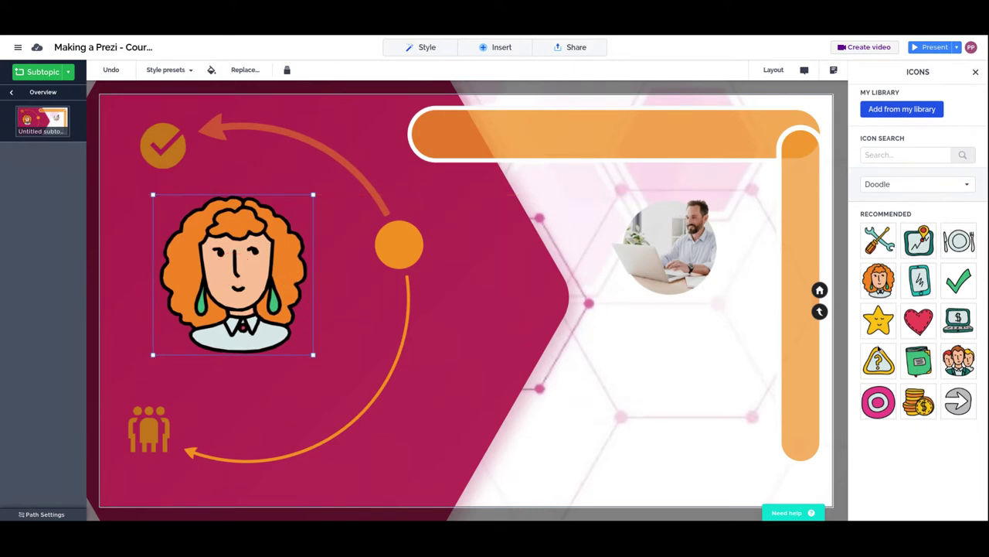
- Search icons for 'eye', insert the yellow Doodle VR goggles below the circle, then clear the search
{"action": "left_click", "coordinate": [879, 159]}
{"action": "type", "text": "eye"}
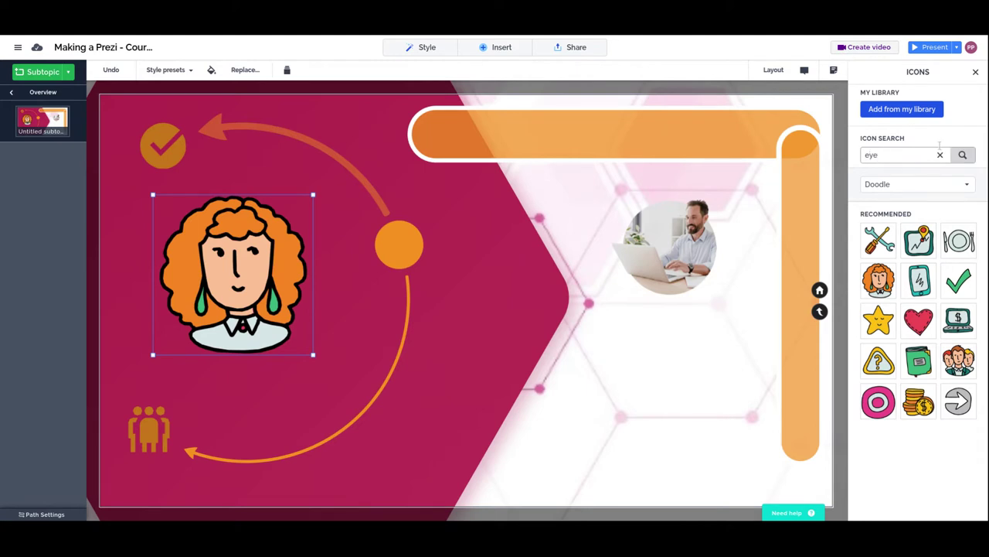
{"action": "left_click", "coordinate": [962, 154]}
{"action": "left_click", "coordinate": [958, 283]}
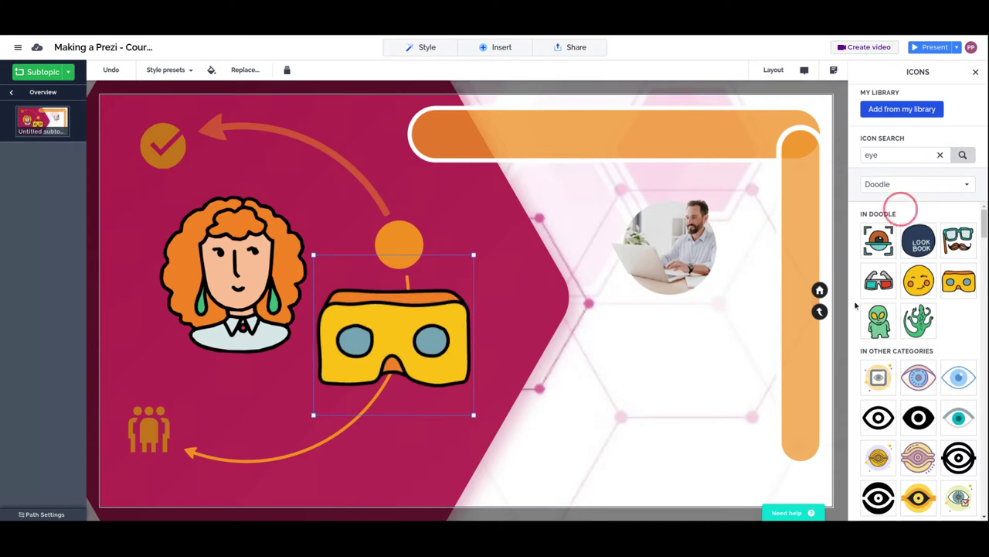
{"action": "double_click", "coordinate": [869, 154]}
{"action": "left_click", "coordinate": [899, 184]}
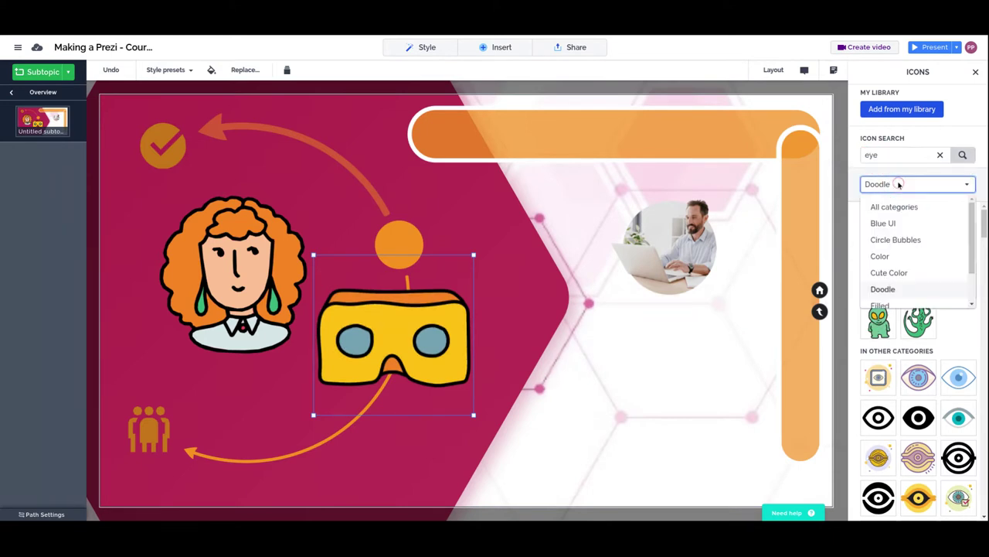
{"action": "left_click", "coordinate": [899, 184]}
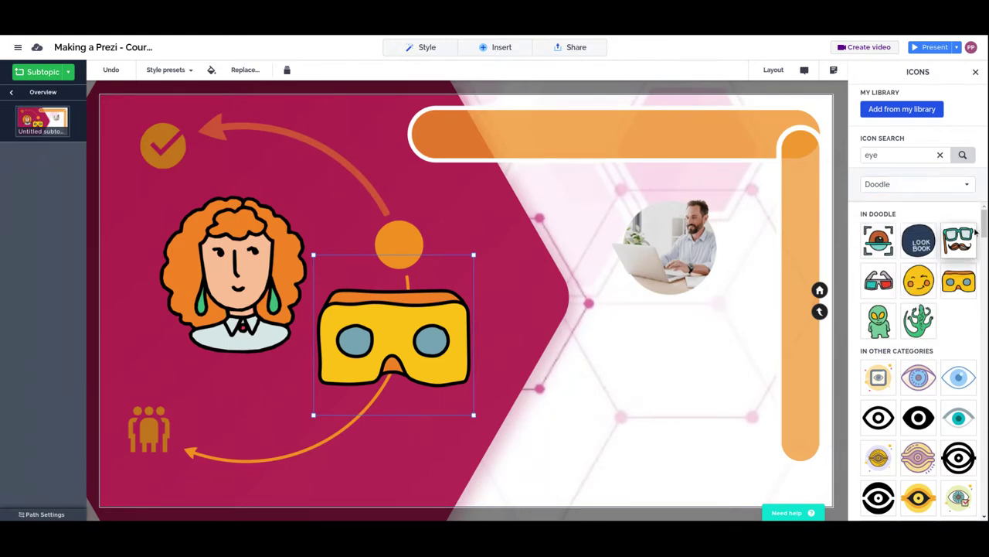
{"action": "left_click_drag", "start_coordinate": [984, 216], "coordinate": [983, 239]}
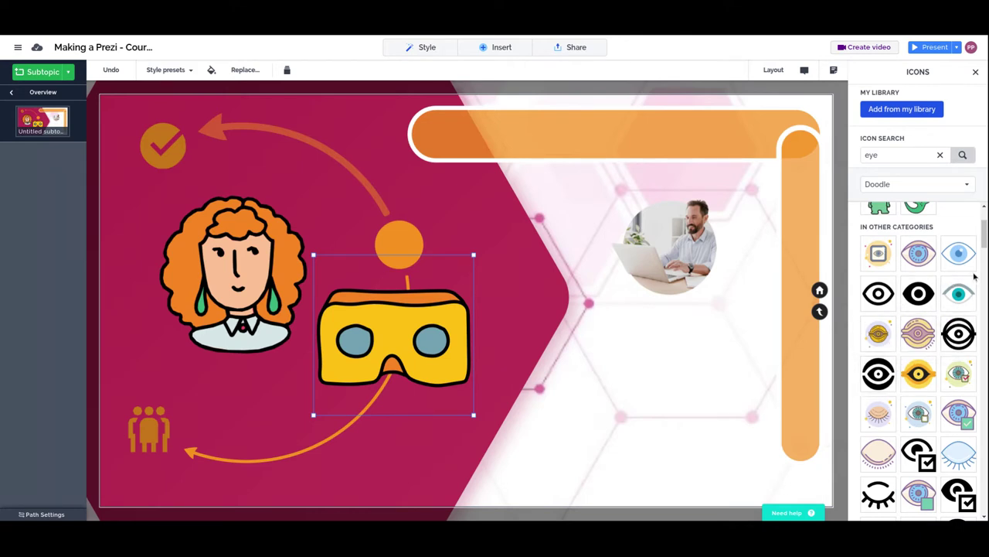
{"action": "left_click_drag", "start_coordinate": [983, 237], "coordinate": [980, 210]}
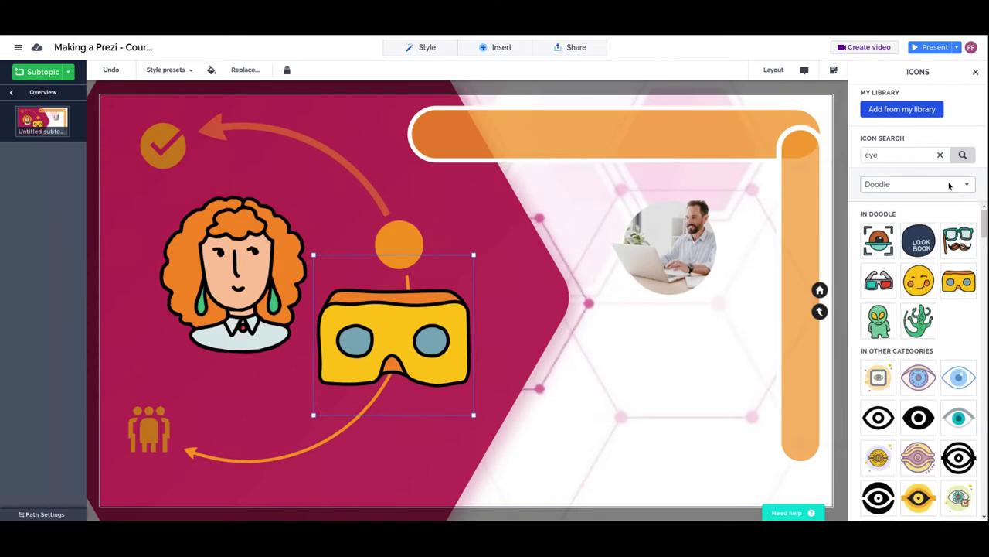
{"action": "left_click", "coordinate": [939, 154]}
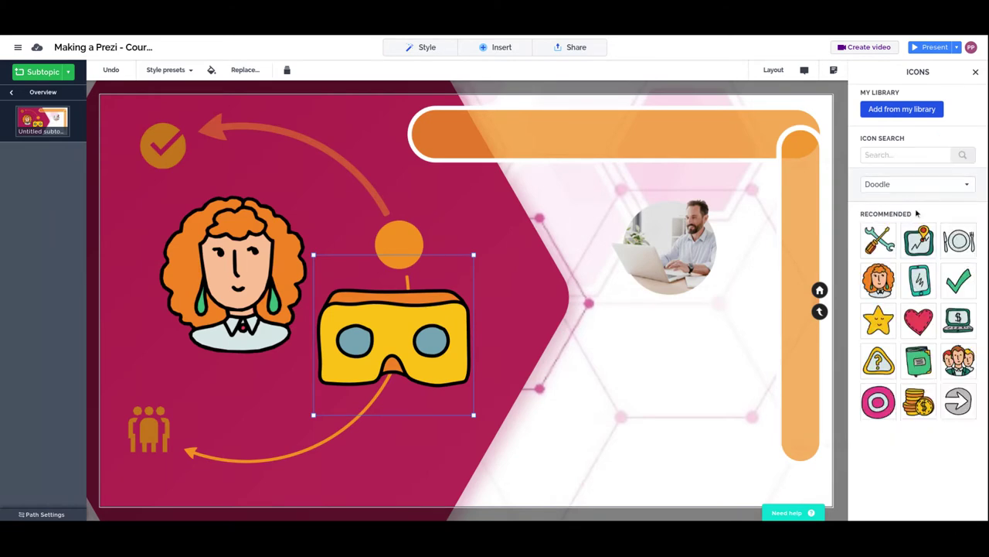
- Switch to Blue UI icons and place the light-blue woman portrait at the slide's lower right
{"action": "left_click", "coordinate": [908, 184]}
{"action": "left_click", "coordinate": [892, 222]}
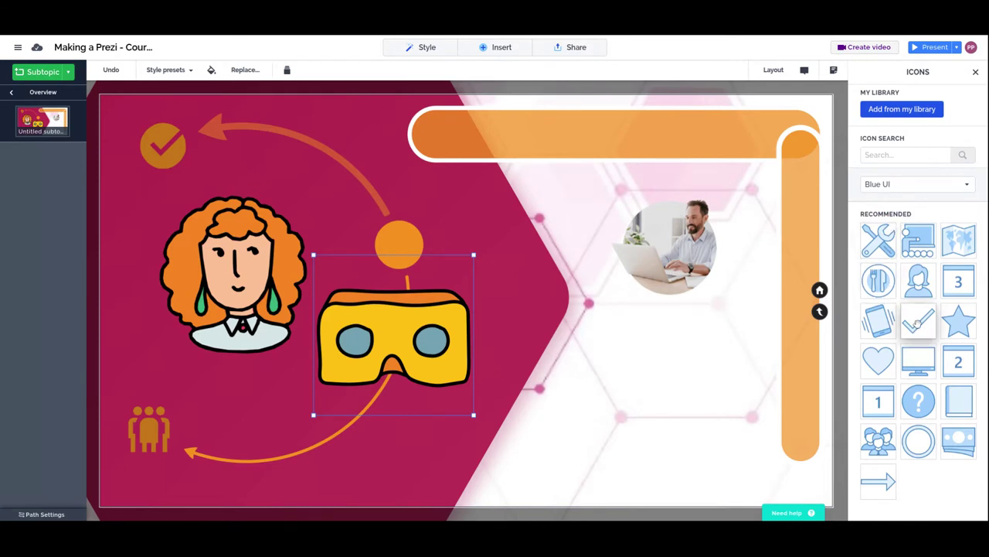
{"action": "left_click_drag", "start_coordinate": [928, 289], "coordinate": [638, 405]}
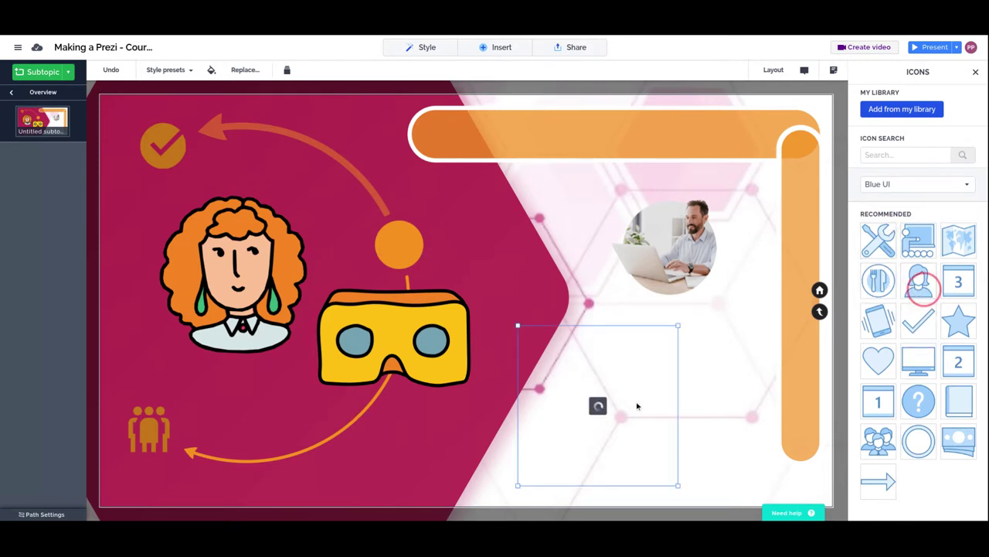
{"action": "left_click", "coordinate": [694, 376]}
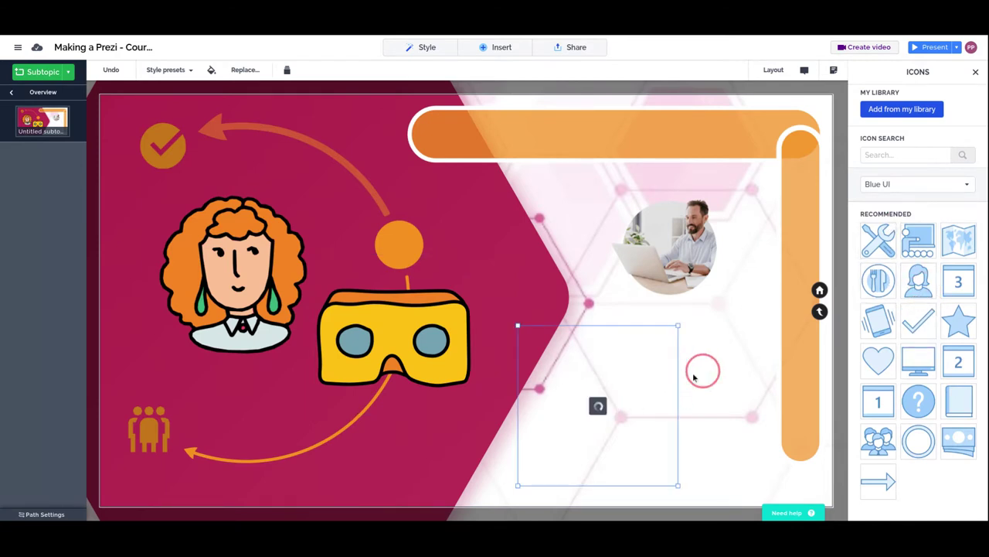
- Browse the Circle Bubbles and Color icon sets, leaving Cute Color showing
{"action": "left_click", "coordinate": [910, 185]}
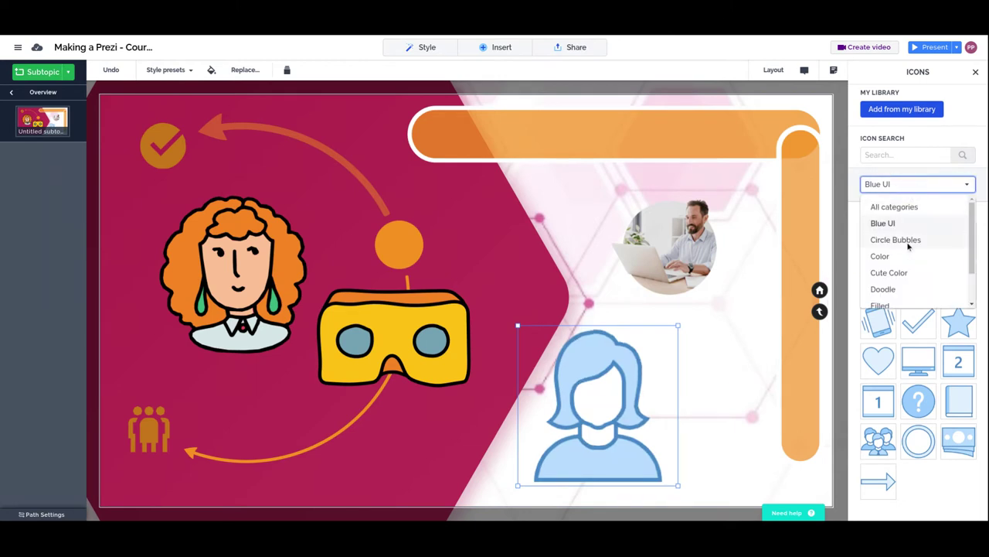
{"action": "left_click", "coordinate": [903, 240]}
{"action": "left_click", "coordinate": [905, 185]}
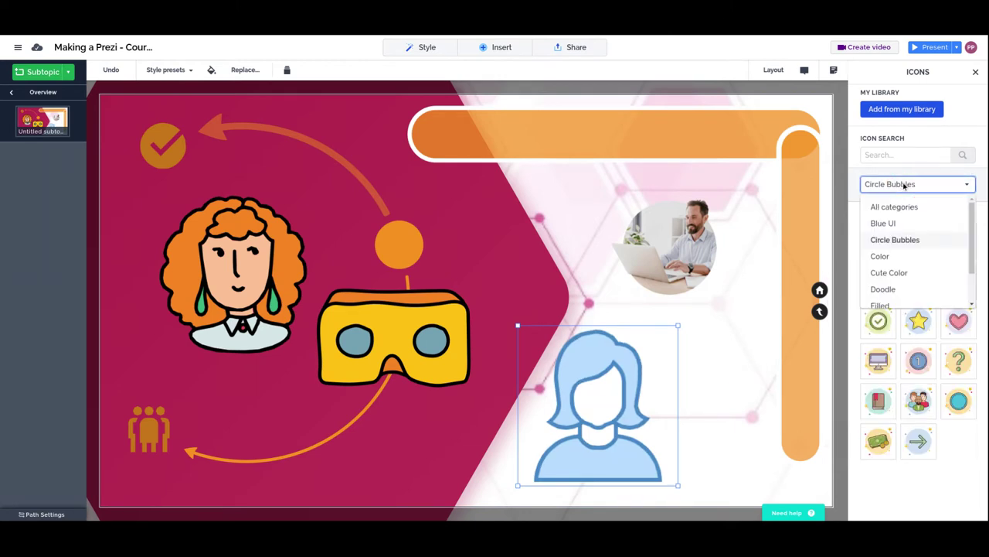
{"action": "left_click", "coordinate": [899, 257]}
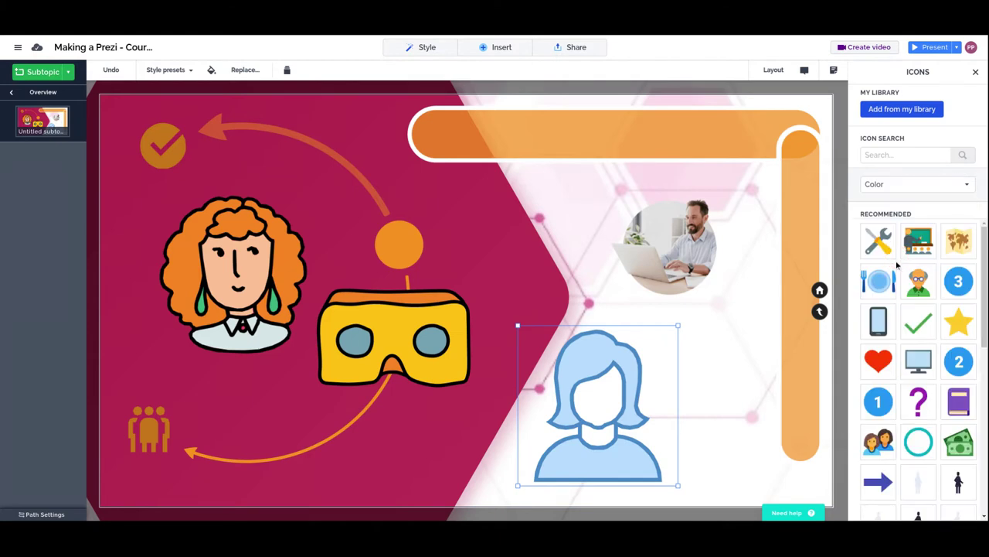
{"action": "left_click", "coordinate": [919, 185]}
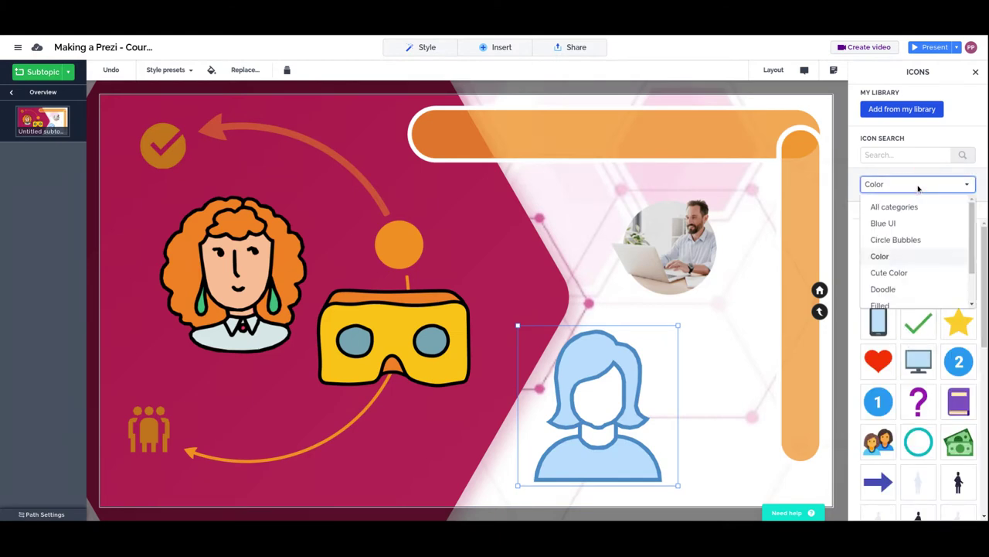
{"action": "left_click", "coordinate": [906, 273]}
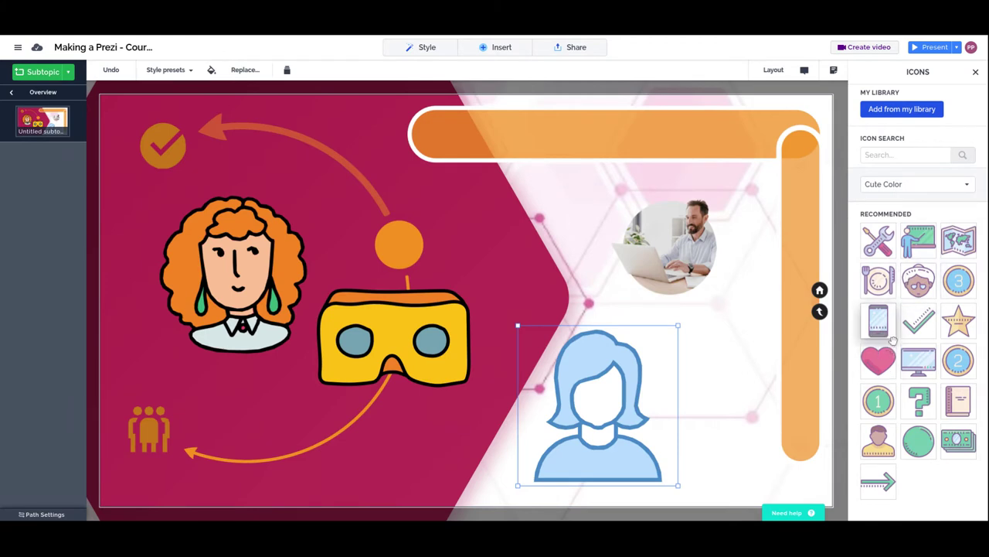
{"action": "left_click", "coordinate": [910, 186]}
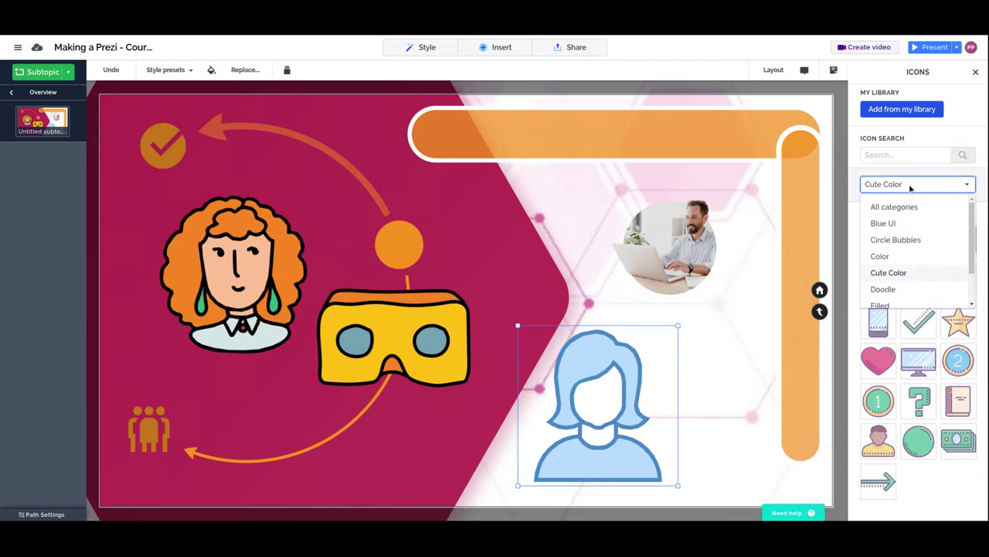
{"action": "left_click_drag", "start_coordinate": [972, 217], "coordinate": [971, 285]}
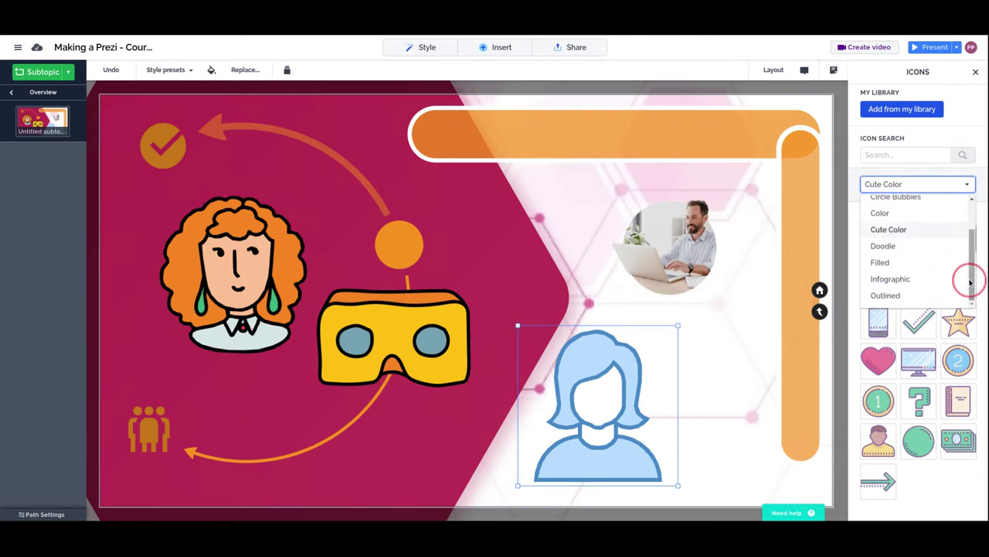
- Insert the Filled-set black heart and place it between the VR goggles and the man's photo
{"action": "left_click", "coordinate": [899, 265]}
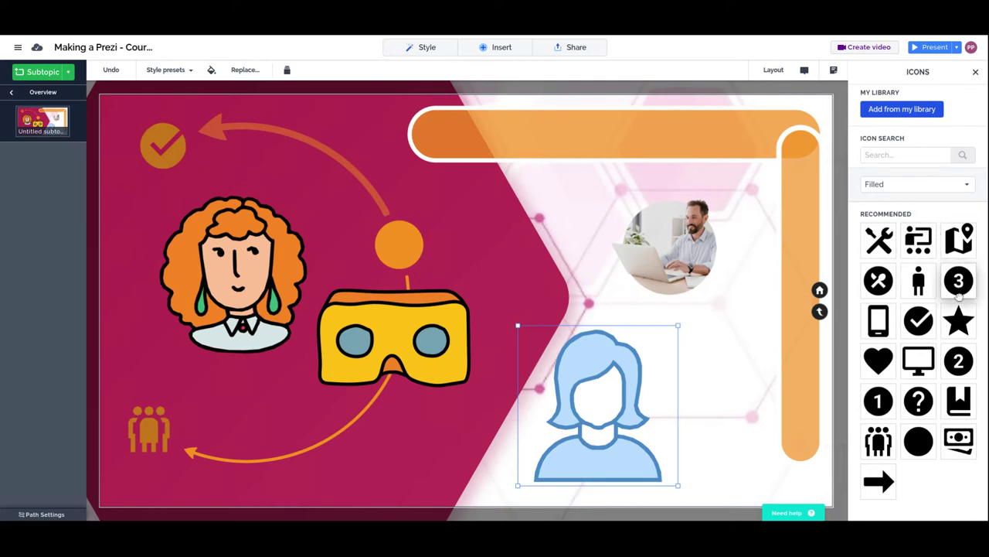
{"action": "left_click", "coordinate": [867, 366]}
{"action": "left_click", "coordinate": [918, 185]}
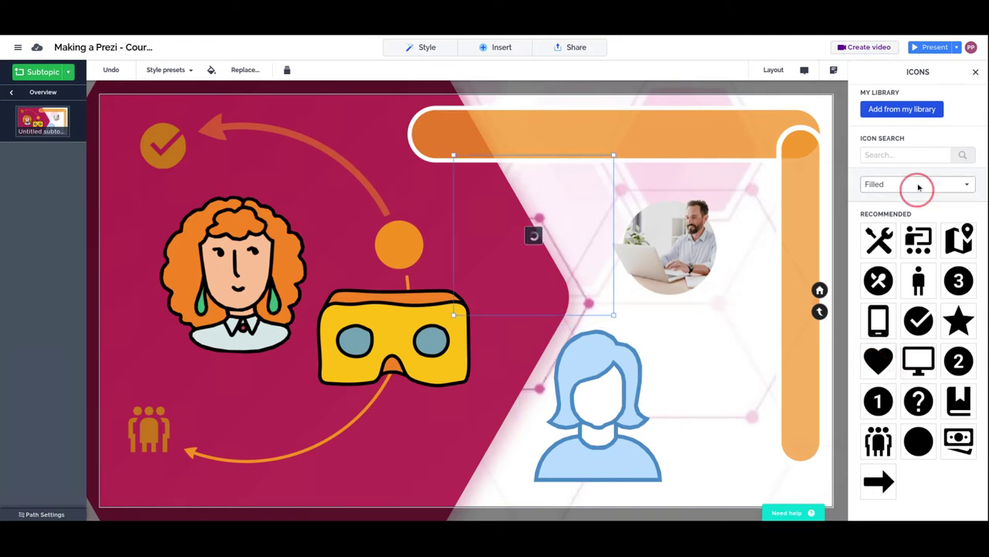
{"action": "scroll", "coordinate": [916, 257], "scroll_direction": "down", "scroll_amount": 2}
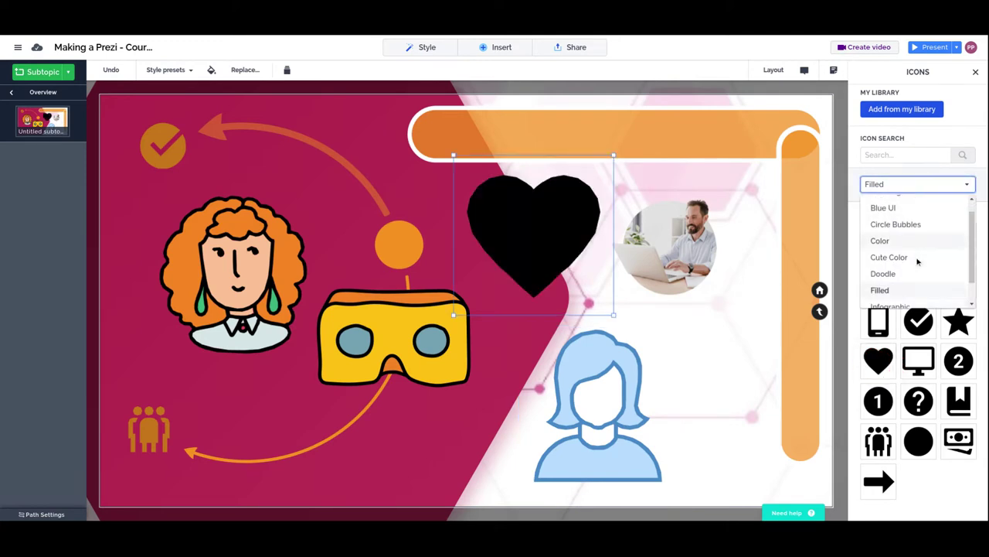
{"action": "left_click", "coordinate": [911, 279]}
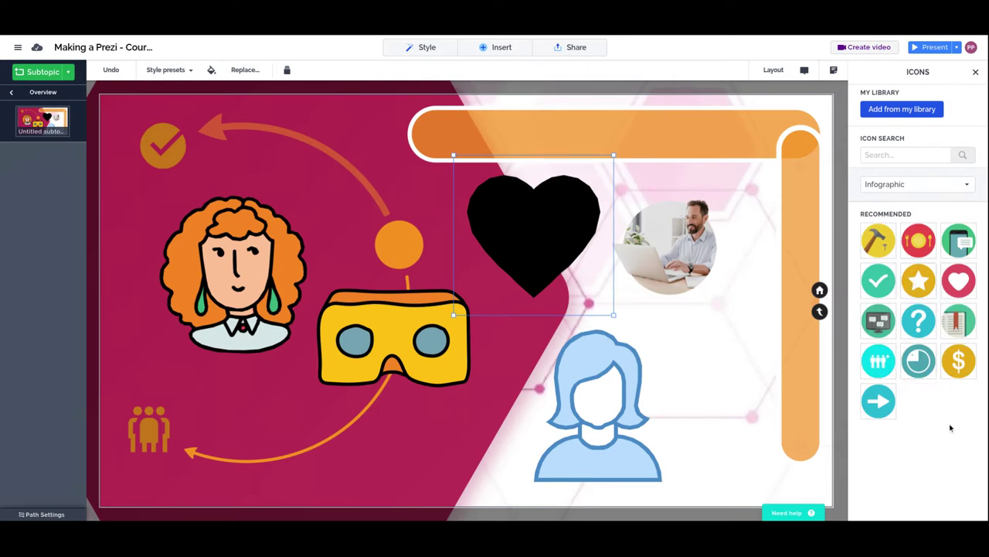
{"action": "left_click", "coordinate": [920, 184]}
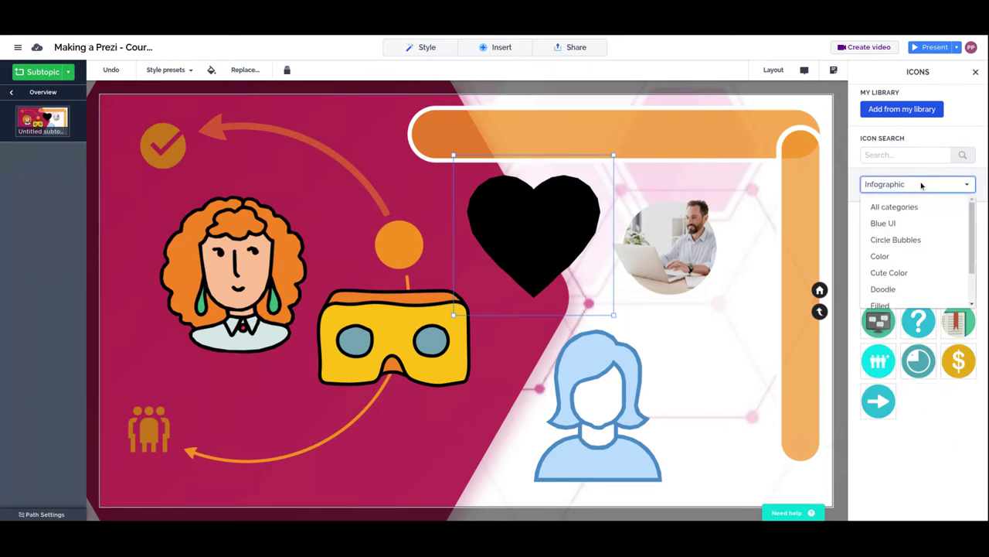
{"action": "scroll", "coordinate": [896, 263], "scroll_direction": "down", "scroll_amount": 2}
{"action": "left_click", "coordinate": [897, 294]}
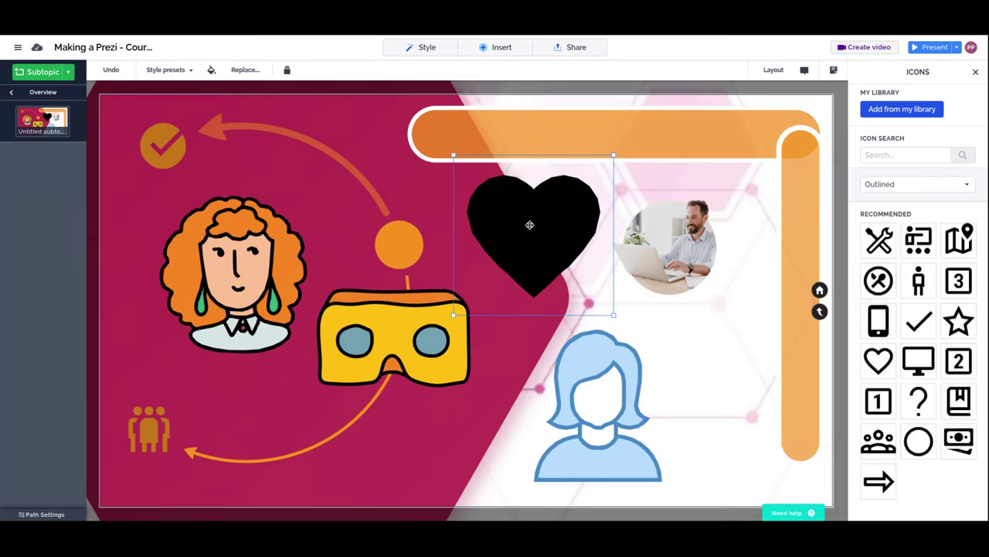
{"action": "left_click_drag", "start_coordinate": [529, 225], "coordinate": [542, 259]}
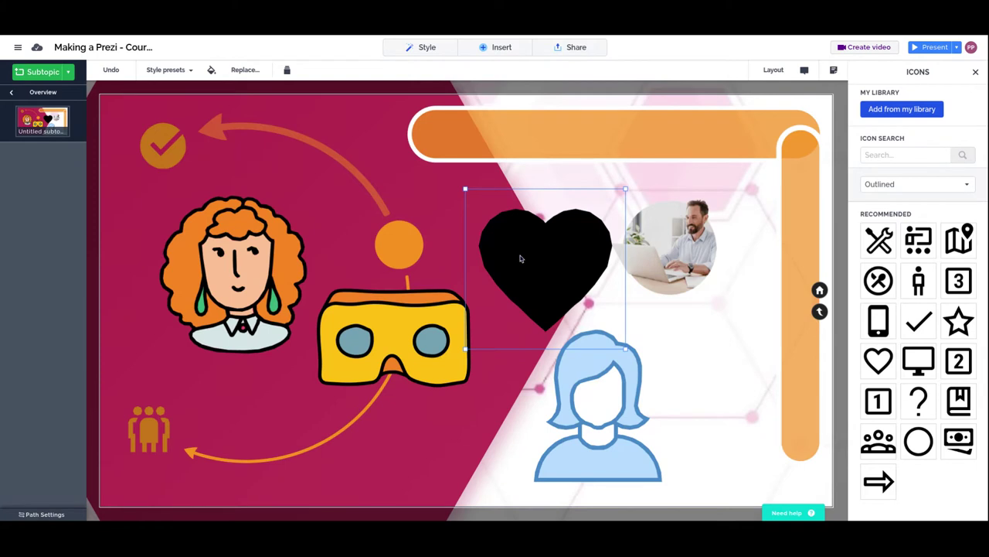
- Apply the orange style preset to the heart after trying the crimson one
{"action": "left_click", "coordinate": [192, 71]}
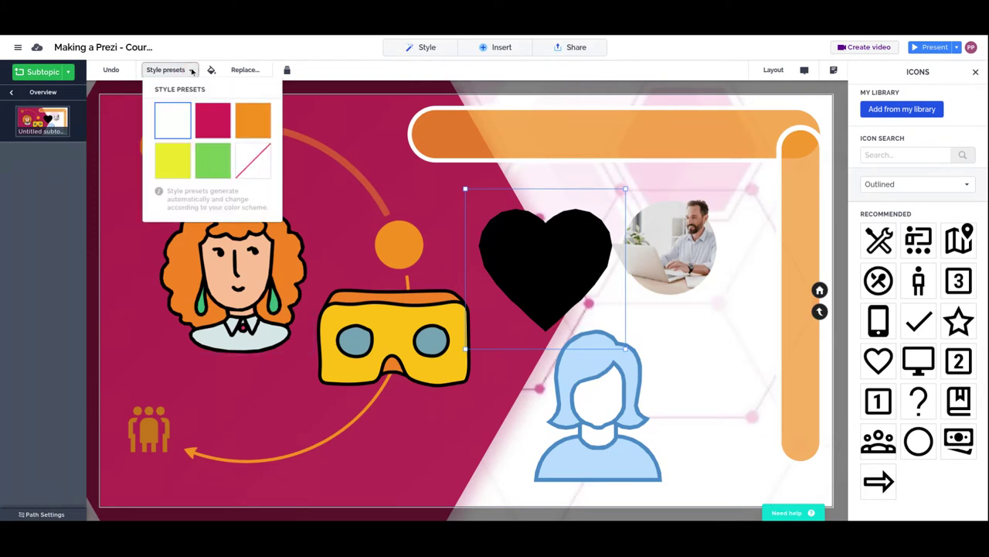
{"action": "left_click", "coordinate": [213, 120]}
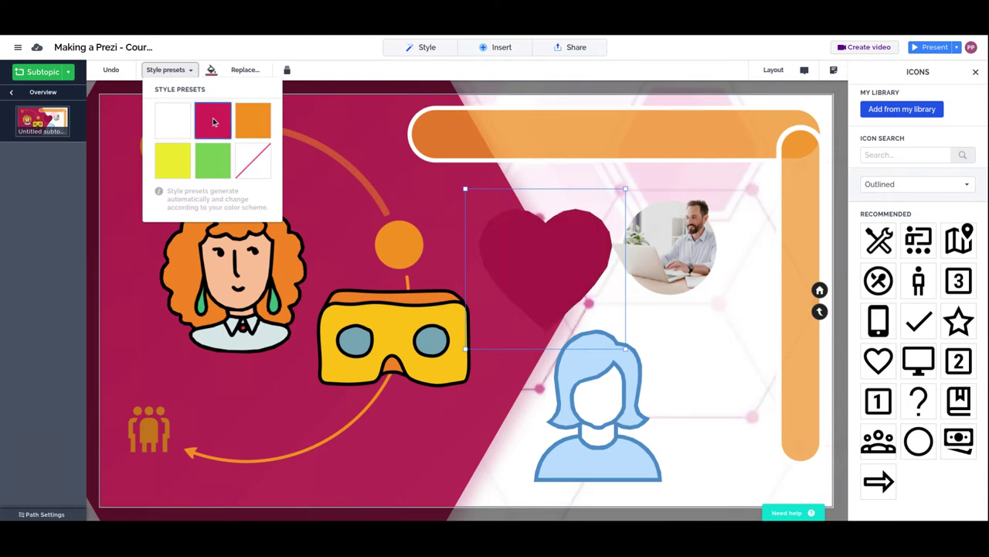
{"action": "left_click", "coordinate": [258, 125]}
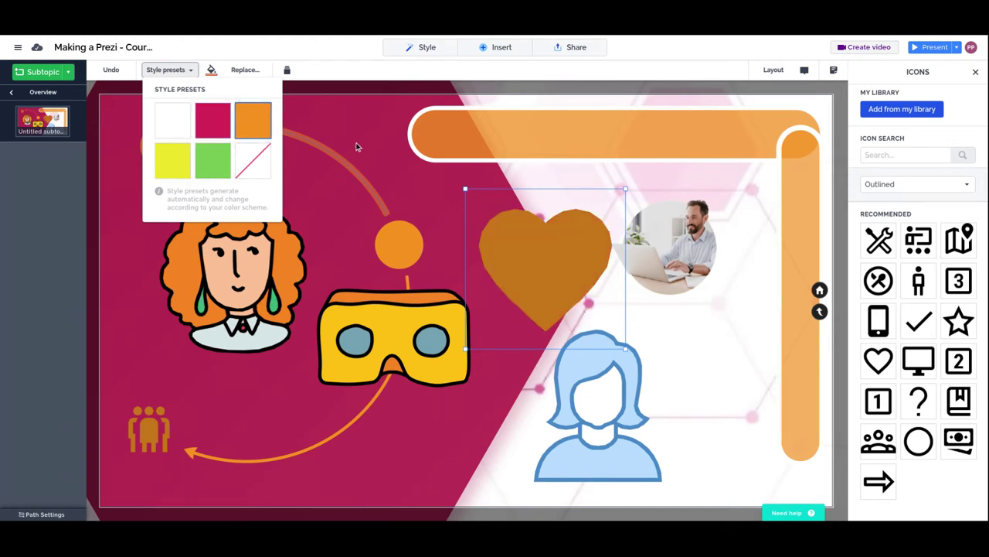
{"action": "left_click", "coordinate": [216, 71]}
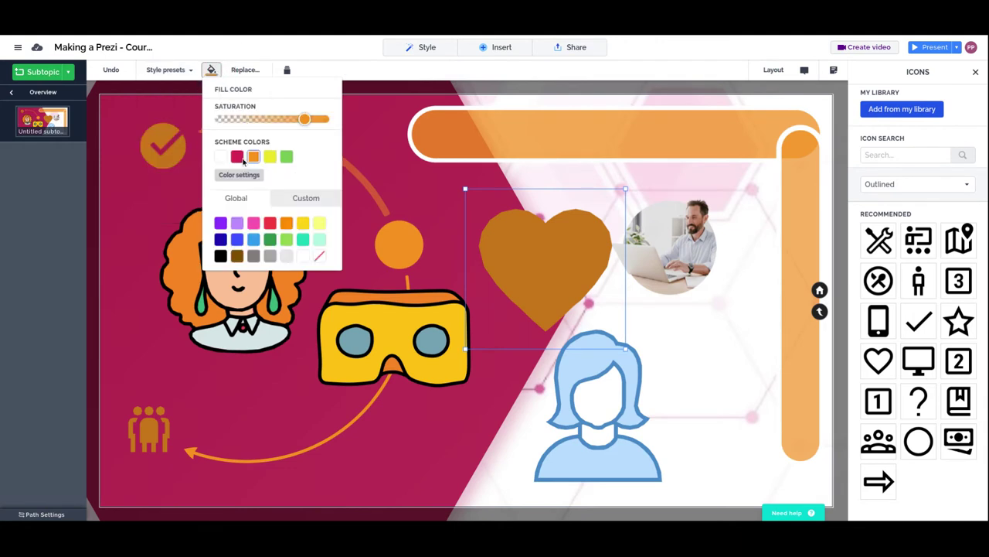
- Set the heart's fill to scheme orange (247, 147, 30) after trying blue, brown and custom gold
{"action": "left_click", "coordinate": [254, 242]}
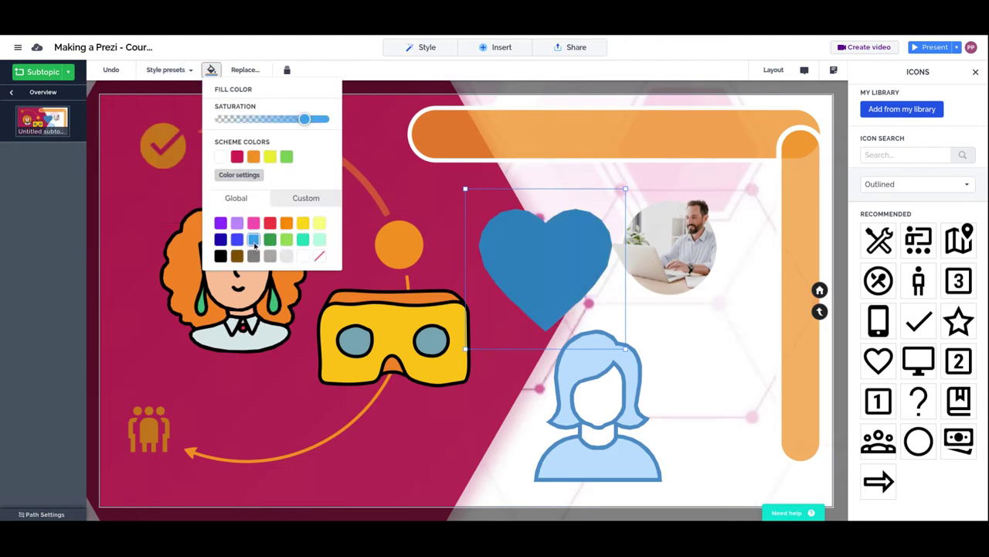
{"action": "left_click", "coordinate": [238, 258]}
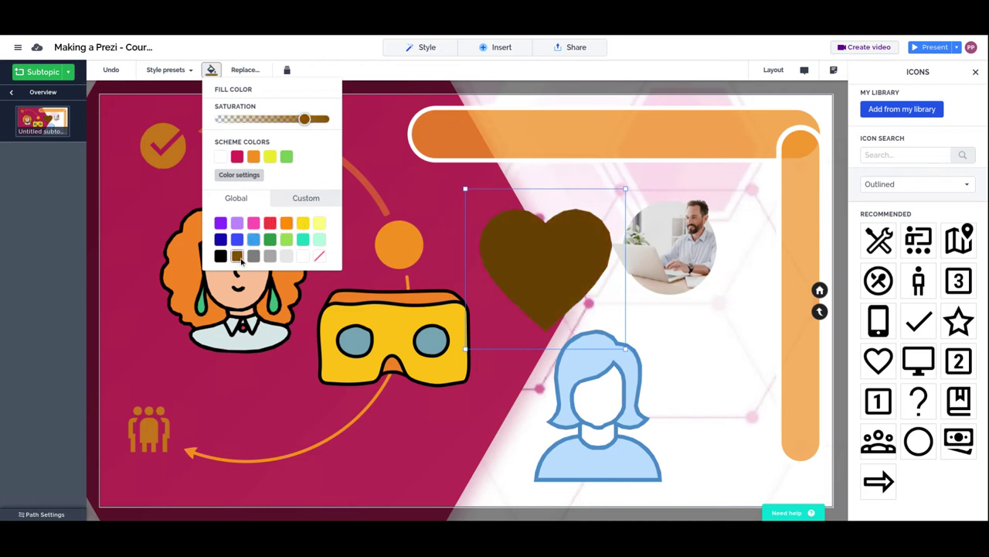
{"action": "left_click", "coordinate": [309, 199]}
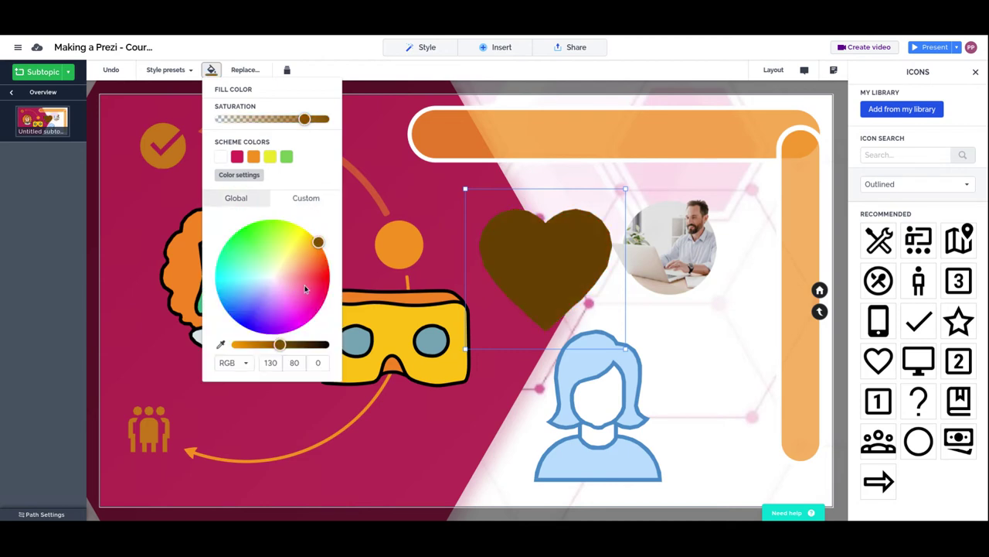
{"action": "left_click", "coordinate": [306, 249]}
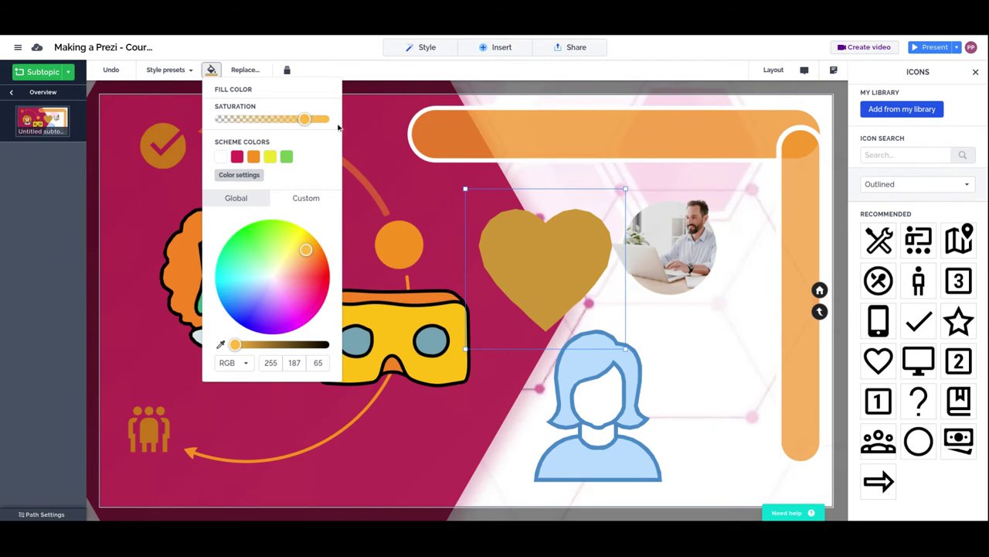
{"action": "left_click_drag", "start_coordinate": [305, 122], "coordinate": [384, 126]}
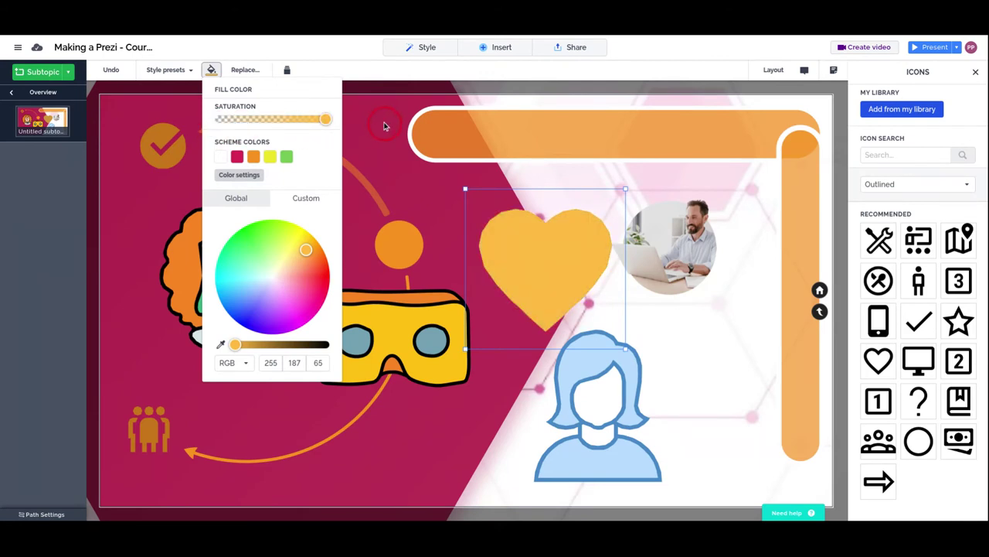
{"action": "left_click", "coordinate": [254, 156]}
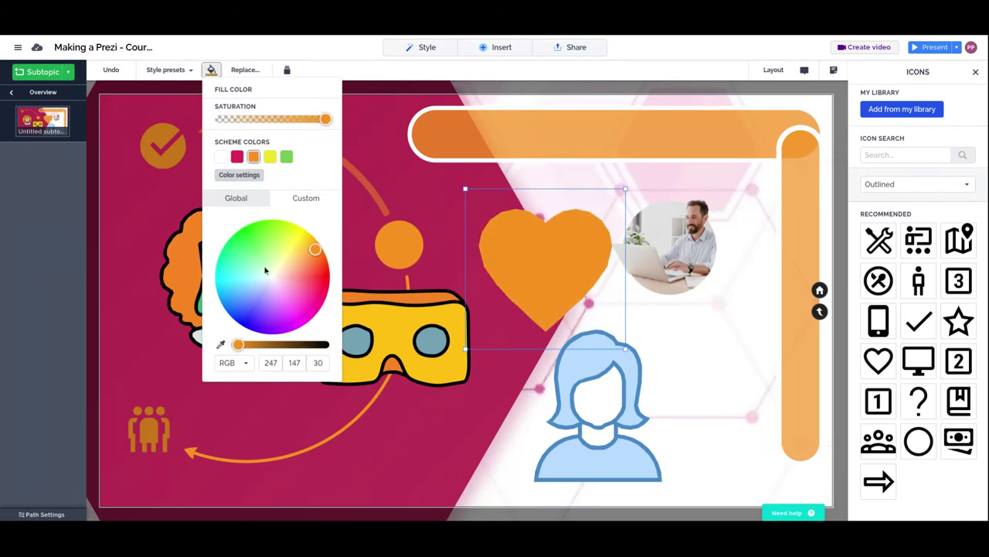
- Eyedrop magenta, yellow and light blue from the slide onto the heart, then restore scheme orange and close
{"action": "left_click", "coordinate": [220, 345]}
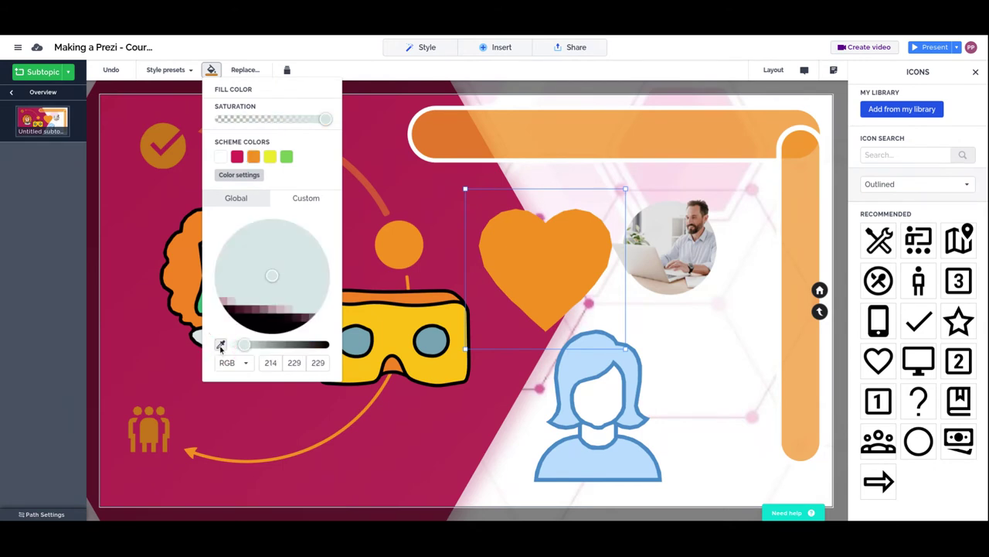
{"action": "left_click", "coordinate": [153, 356]}
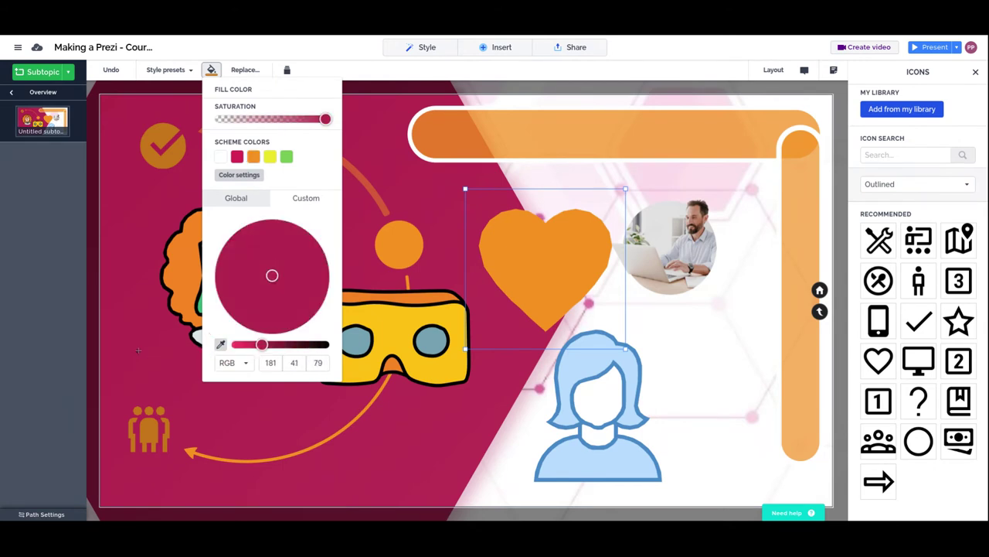
{"action": "left_click", "coordinate": [402, 325]}
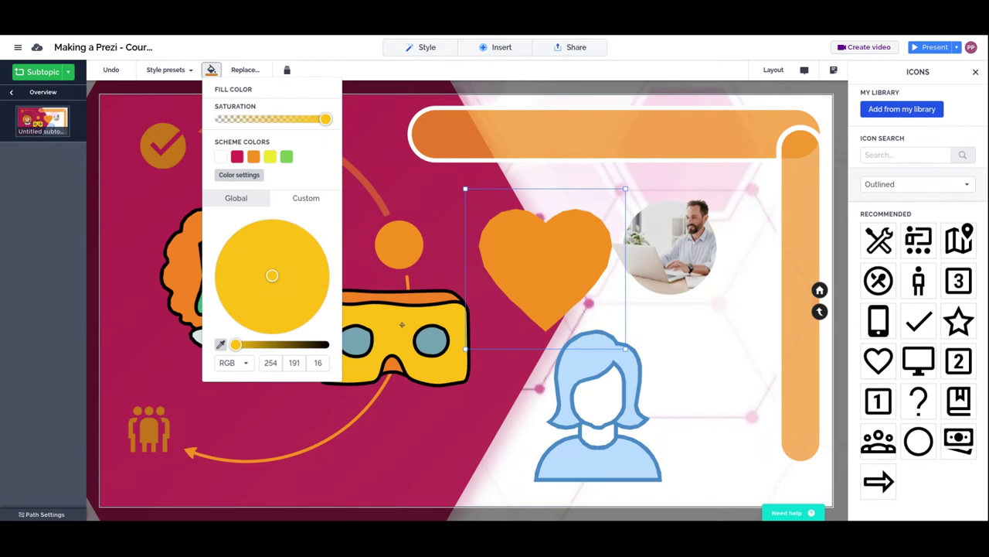
{"action": "left_click", "coordinate": [582, 459]}
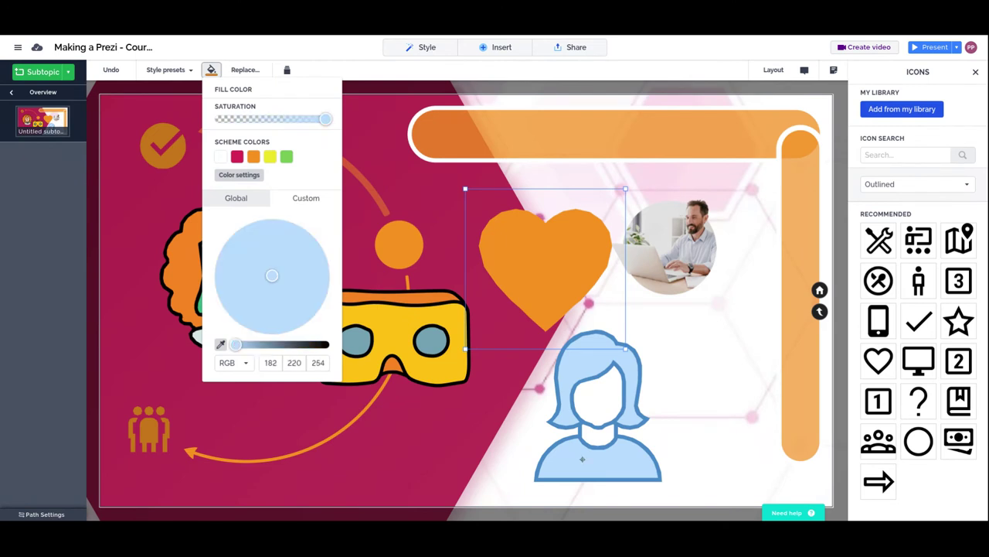
{"action": "left_click", "coordinate": [221, 344]}
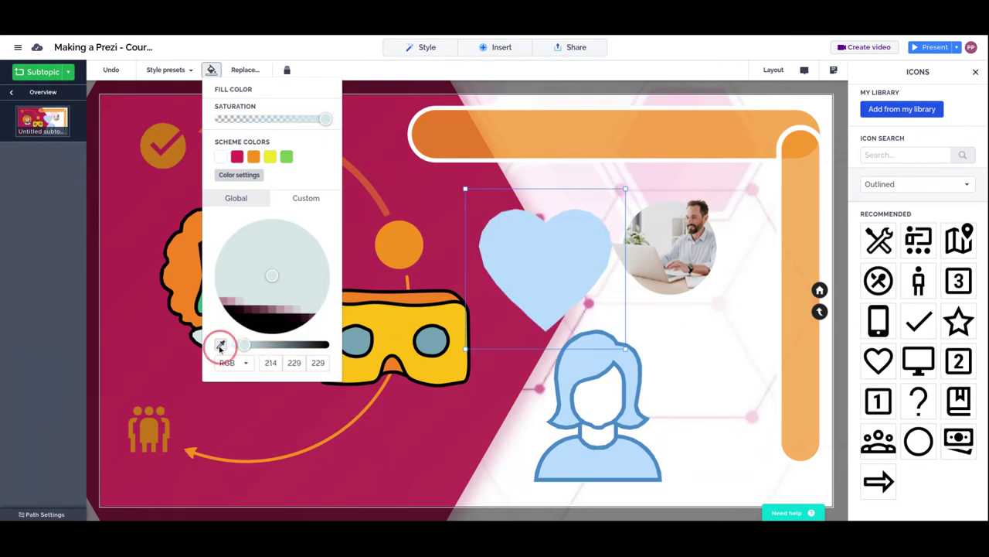
{"action": "left_click", "coordinate": [386, 320]}
{"action": "left_click", "coordinate": [253, 159]}
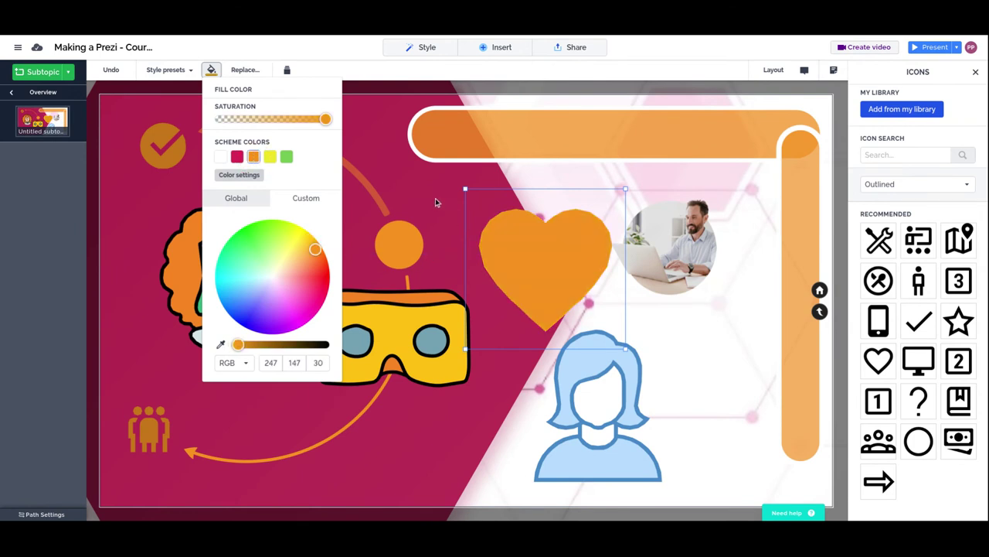
{"action": "left_click", "coordinate": [435, 202]}
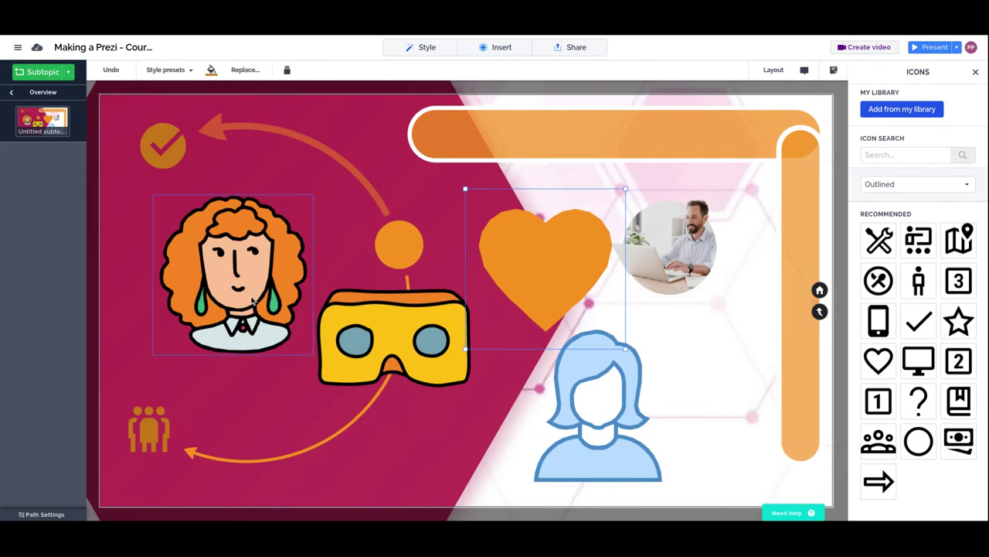
- Nudge the heart up, shrink the VR goggles above the woman's head, and add them to My Library
{"action": "left_click_drag", "start_coordinate": [519, 258], "coordinate": [516, 229]}
{"action": "left_click_drag", "start_coordinate": [331, 334], "coordinate": [193, 272]}
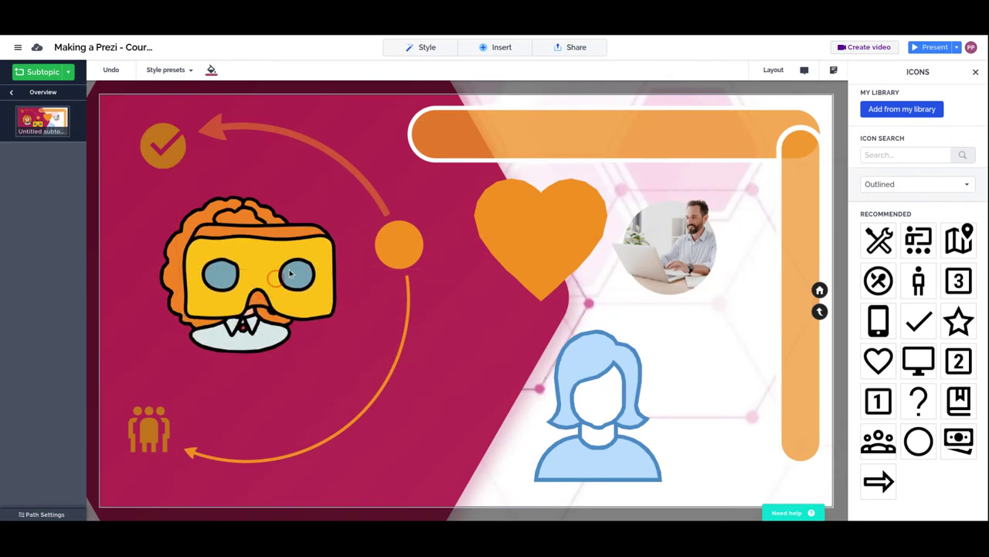
{"action": "left_click_drag", "start_coordinate": [182, 370], "coordinate": [183, 309]}
{"action": "left_click_drag", "start_coordinate": [232, 275], "coordinate": [343, 178]}
{"action": "left_click_drag", "start_coordinate": [293, 142], "coordinate": [293, 139]}
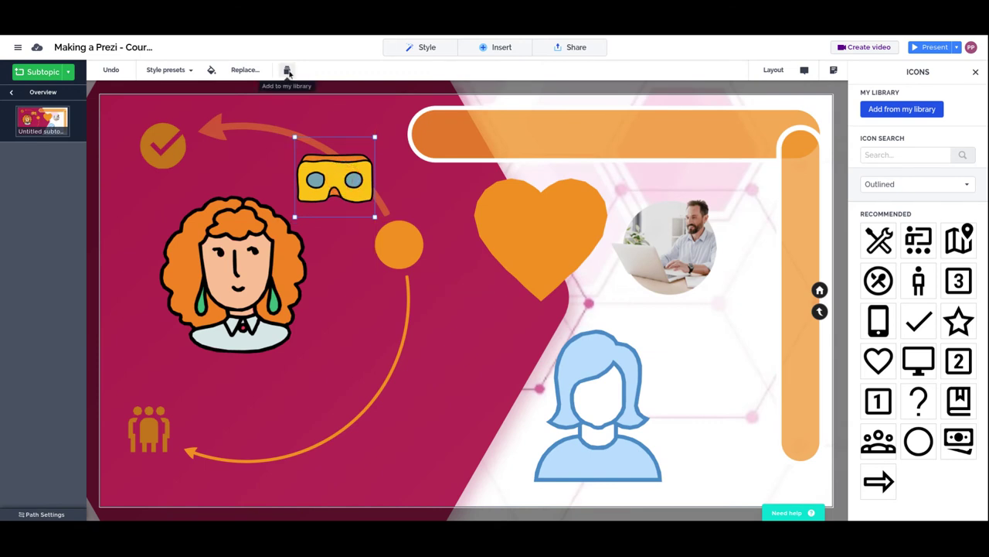
{"action": "left_click", "coordinate": [288, 70]}
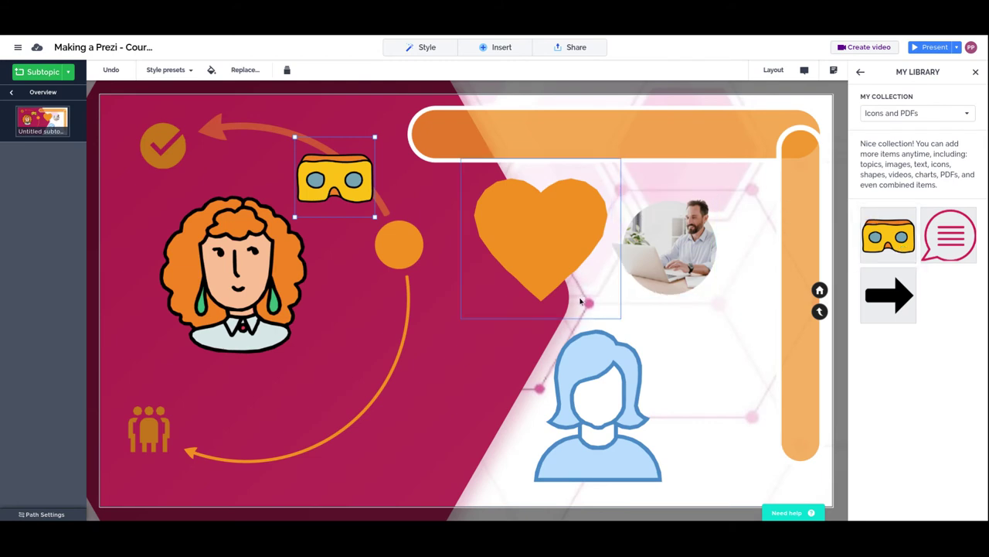
{"action": "left_click", "coordinate": [694, 237]}
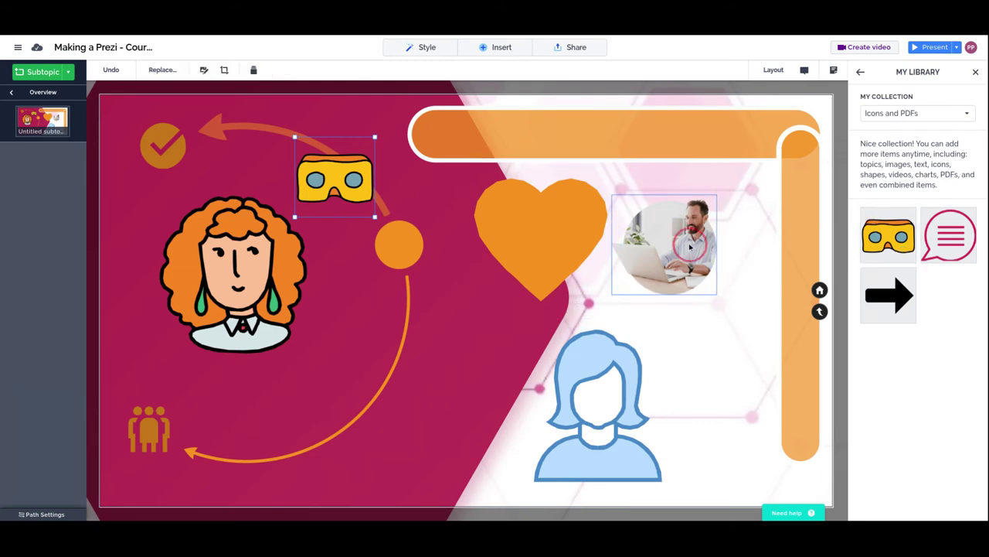
{"action": "left_click", "coordinate": [562, 259]}
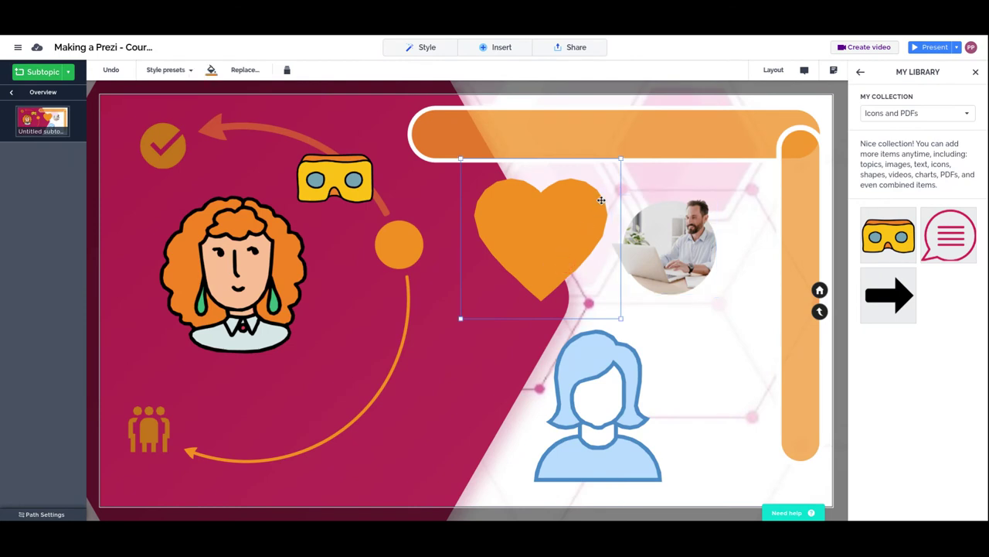
{"action": "scroll", "coordinate": [601, 201], "scroll_direction": "up", "scroll_amount": 5}
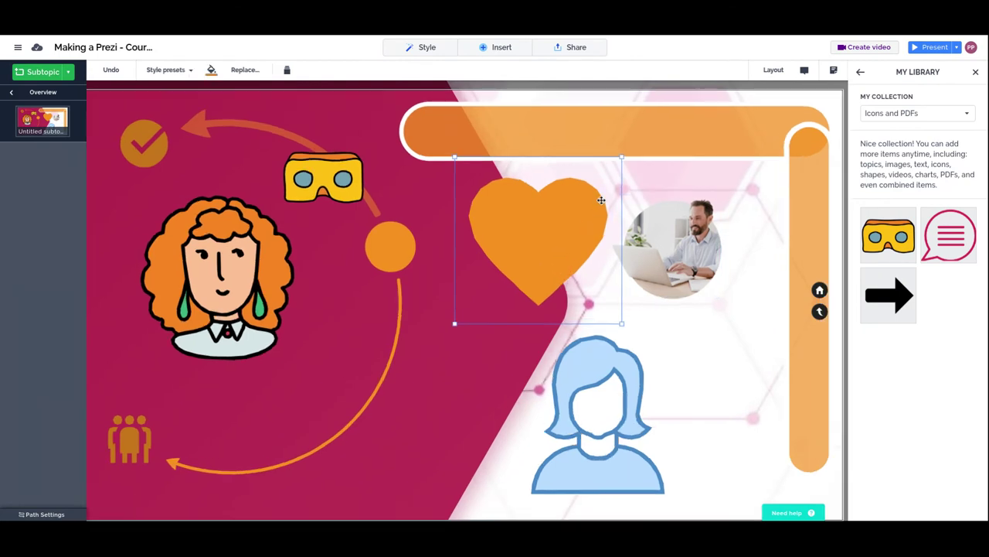
{"action": "scroll", "coordinate": [610, 217], "scroll_direction": "up", "scroll_amount": 5}
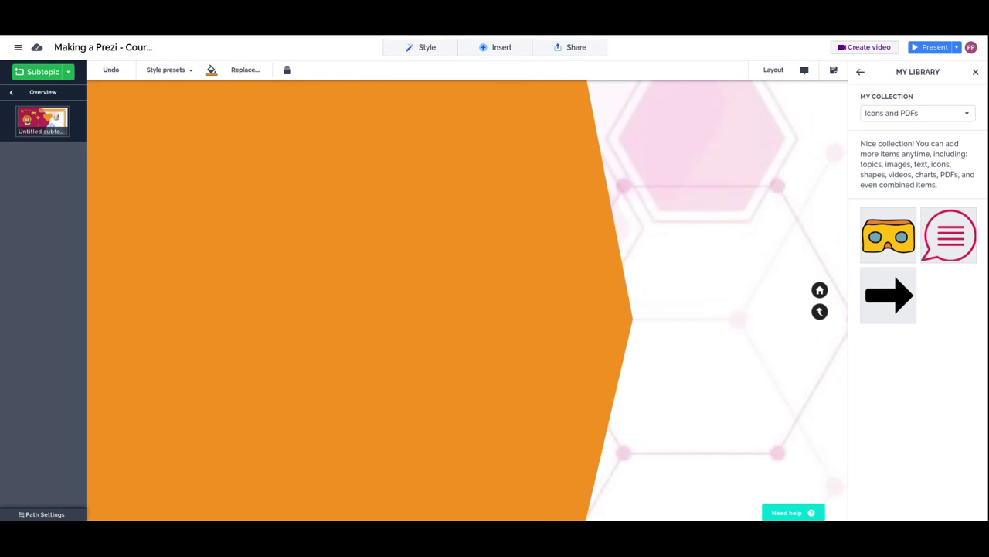
{"action": "scroll", "coordinate": [611, 308], "scroll_direction": "down", "scroll_amount": 3}
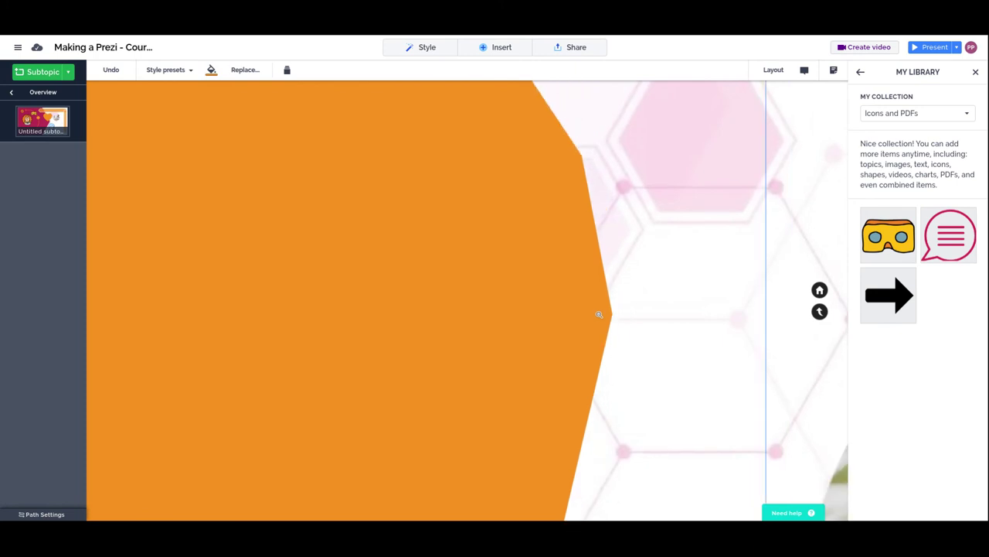
{"action": "scroll", "coordinate": [592, 317], "scroll_direction": "down", "scroll_amount": 2}
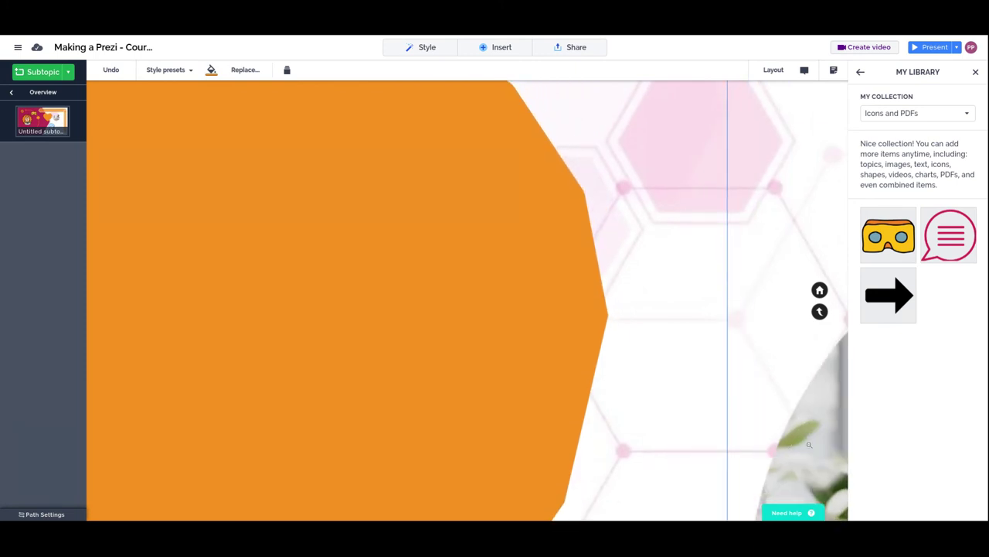
{"action": "left_click", "coordinate": [788, 435]}
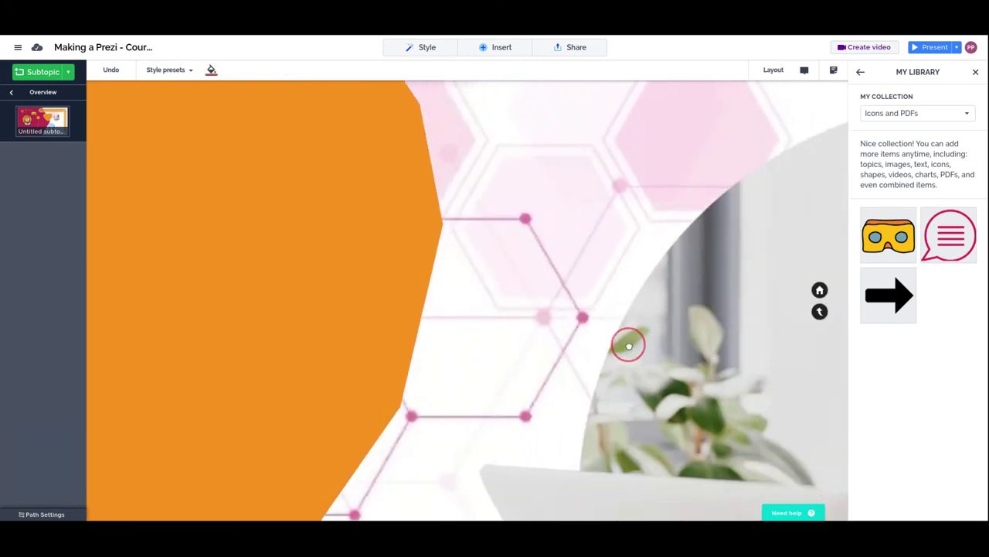
{"action": "scroll", "coordinate": [619, 309], "scroll_direction": "up", "scroll_amount": 4}
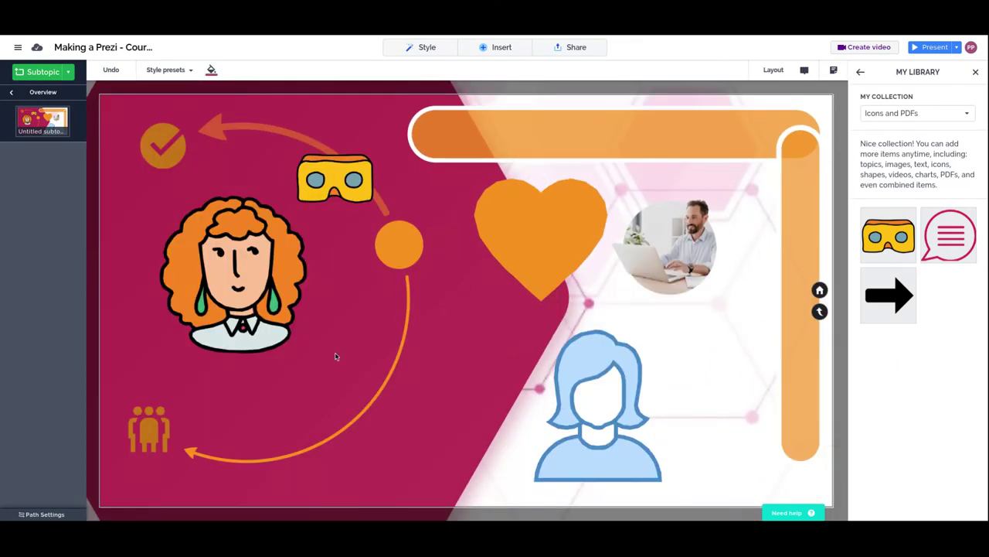
- Drag the small yellow VR goggles down onto the curly-haired woman's face, covering her eyes
{"action": "left_click_drag", "start_coordinate": [333, 177], "coordinate": [237, 257]}
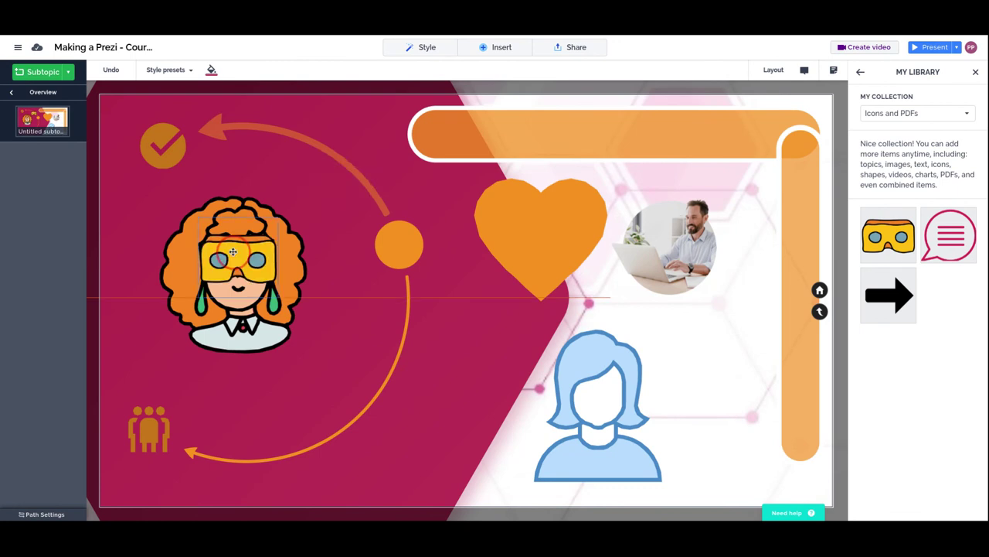